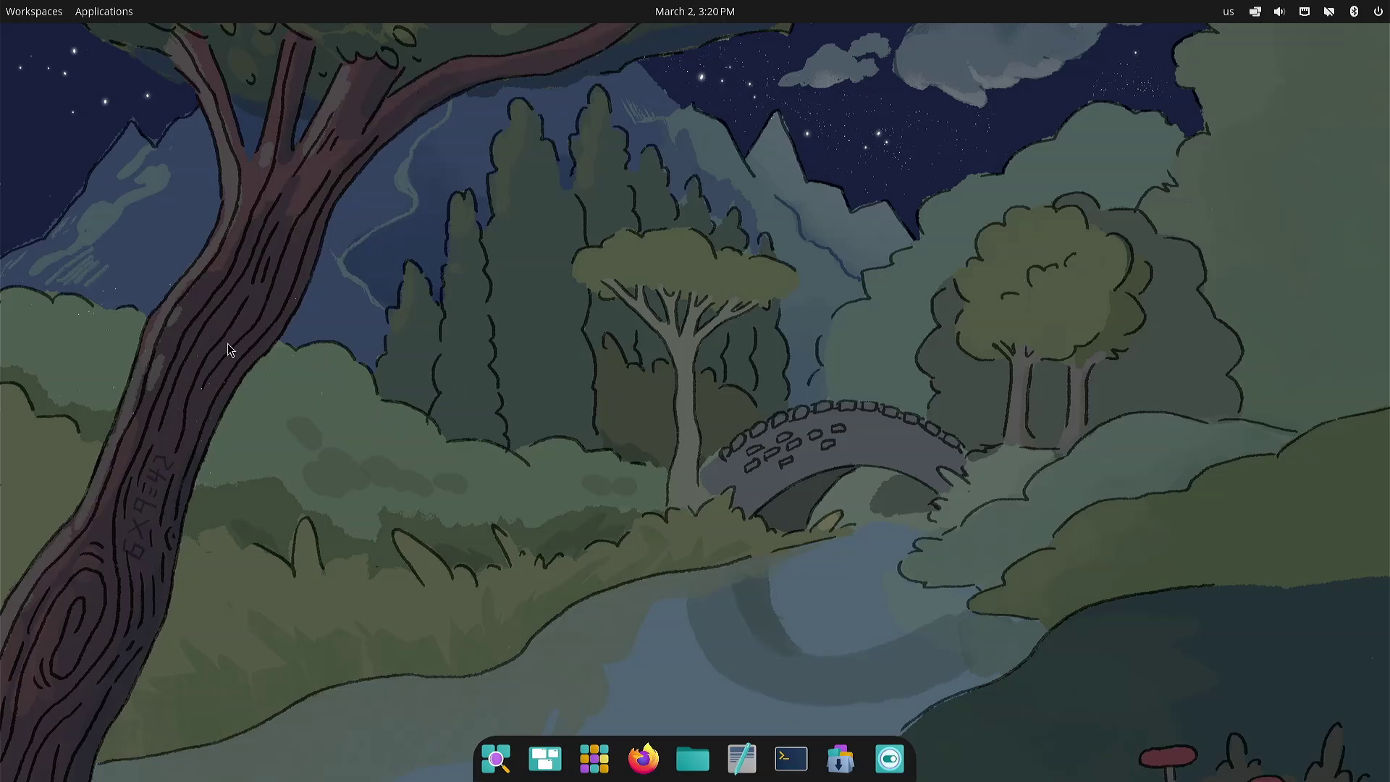
Step: Check the workspaces overview, open the system settings and set the workspaces orientation to Vertical
{"action": "left_click", "coordinate": [38, 16]}
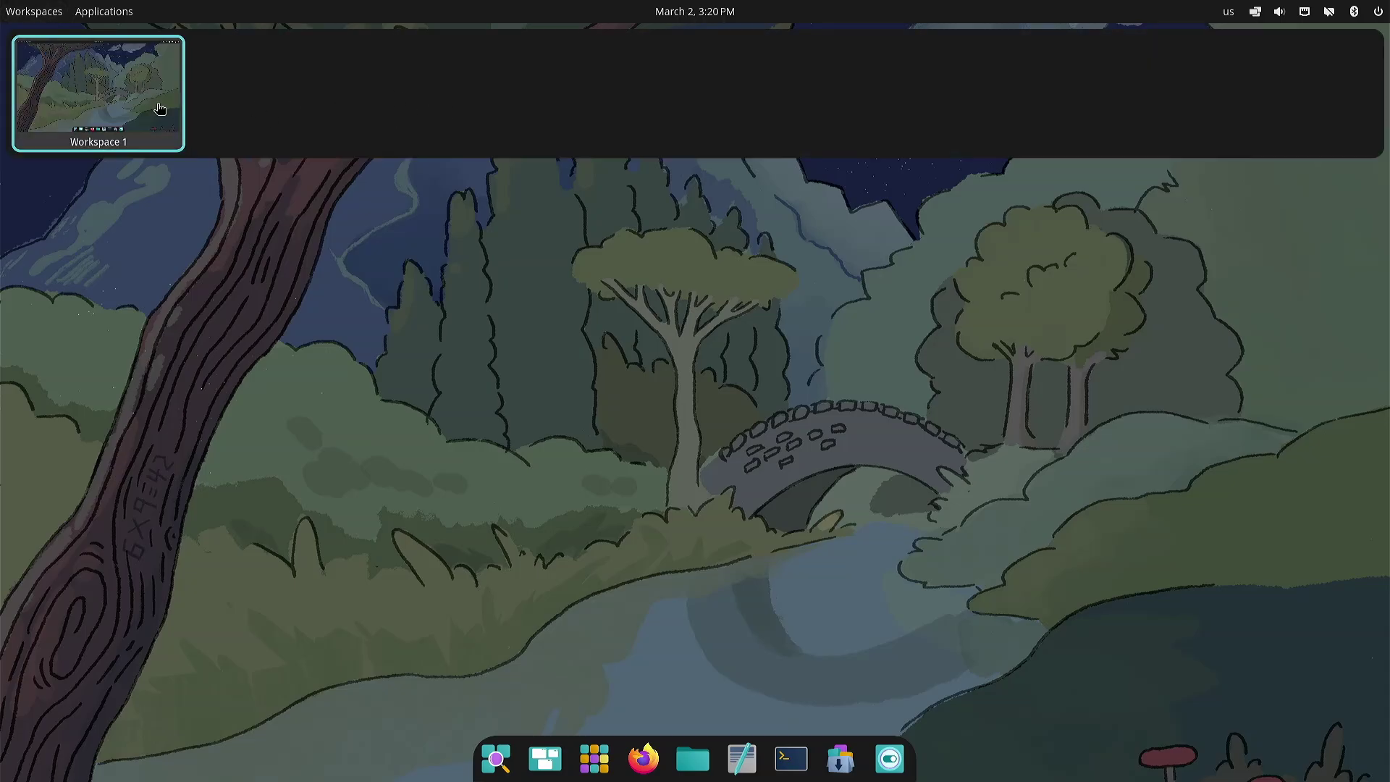
{"action": "left_click", "coordinate": [251, 450]}
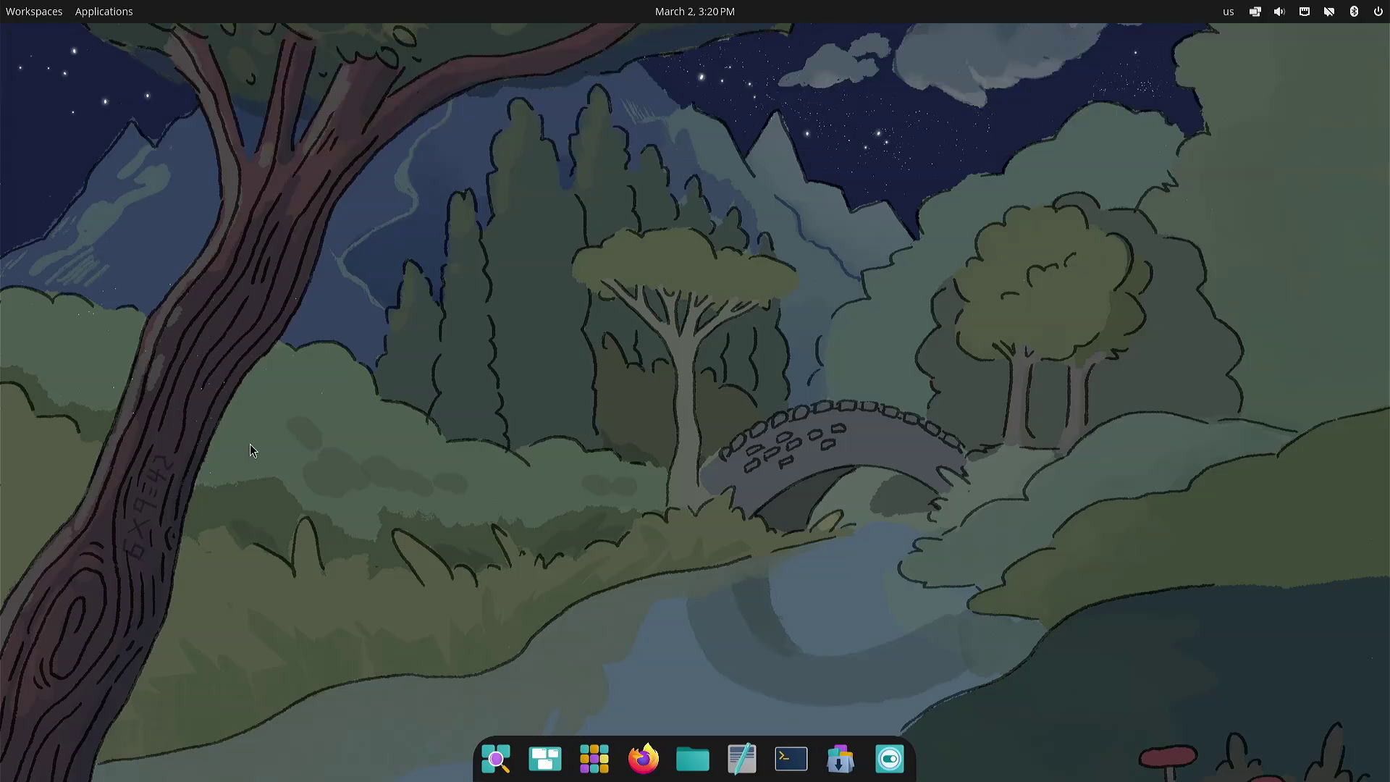
{"action": "left_click", "coordinate": [880, 760]}
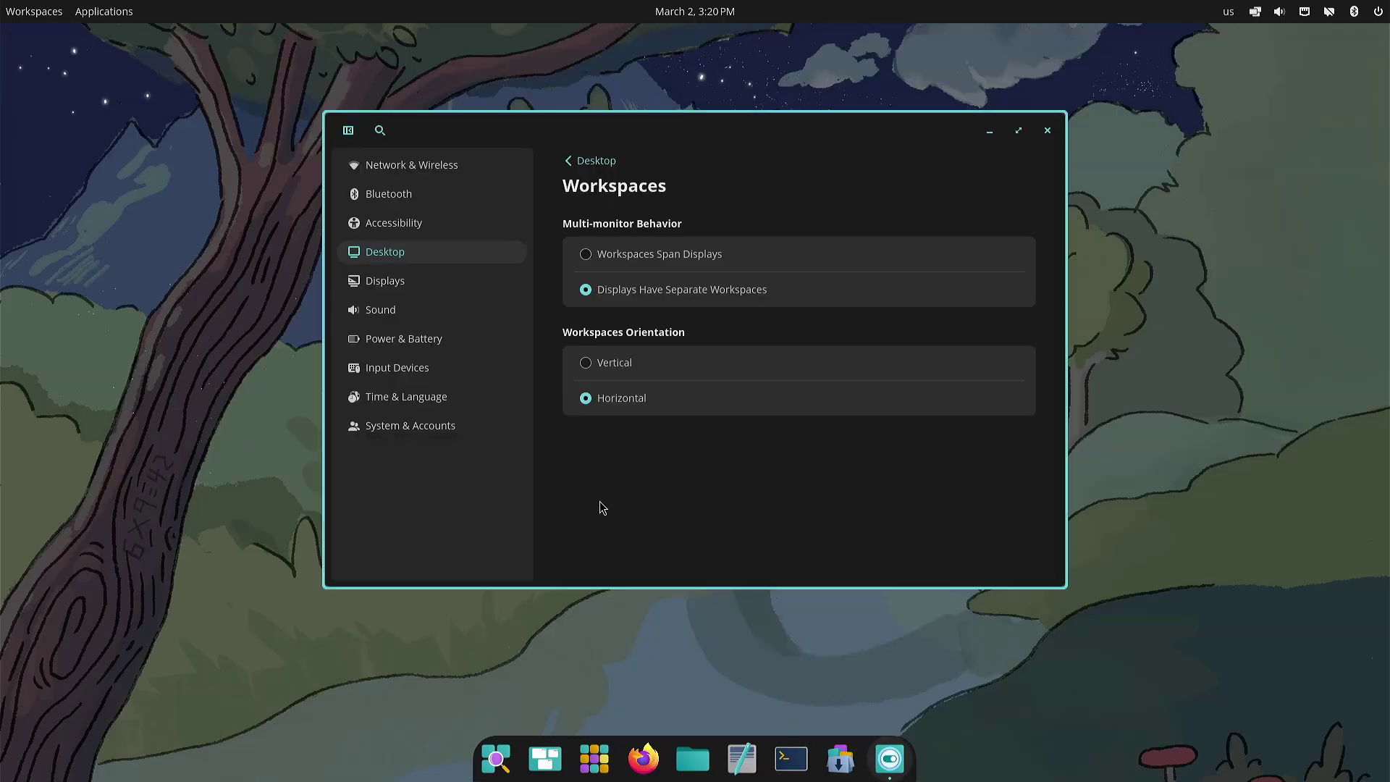
{"action": "left_click", "coordinate": [584, 363]}
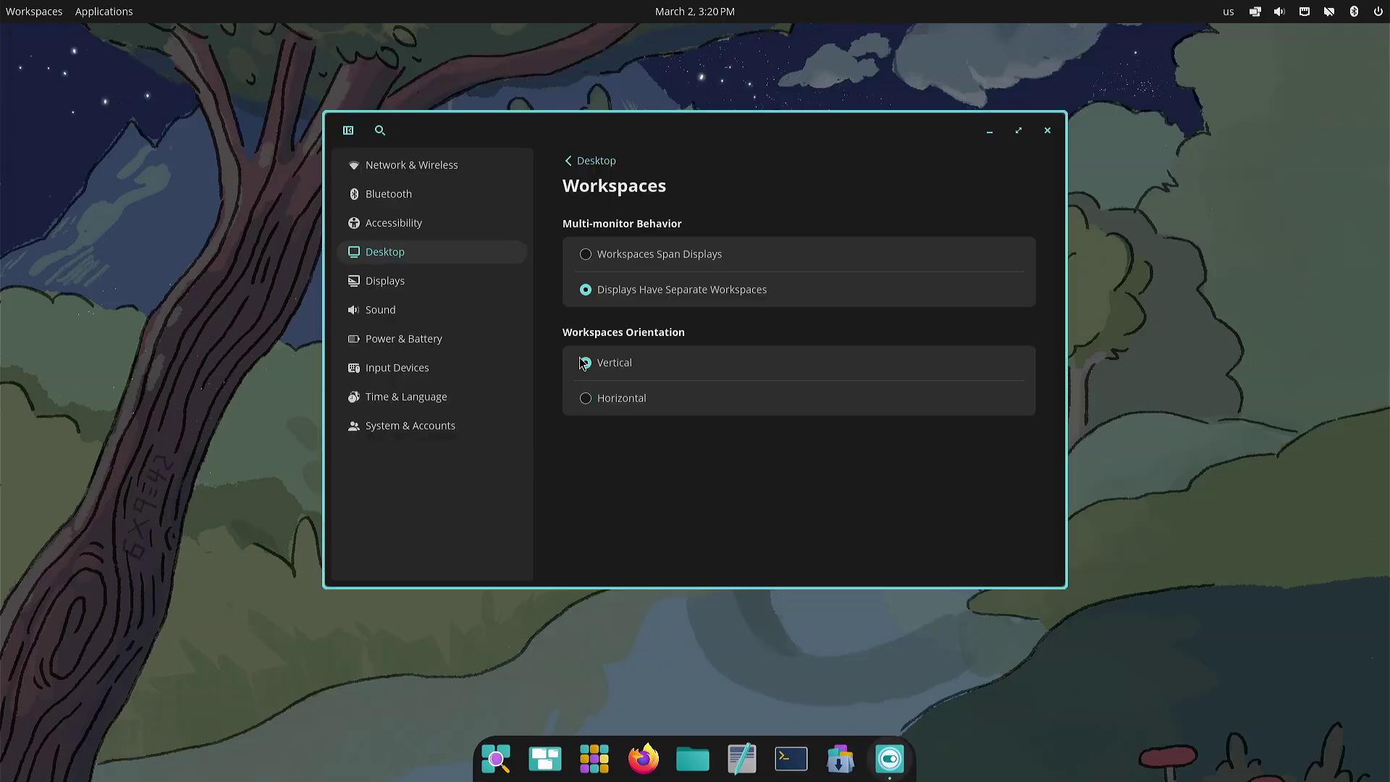
Step: Inspect the vertical workspaces overview by visiting Workspace 2 and returning to Workspace 1
{"action": "left_click", "coordinate": [35, 18]}
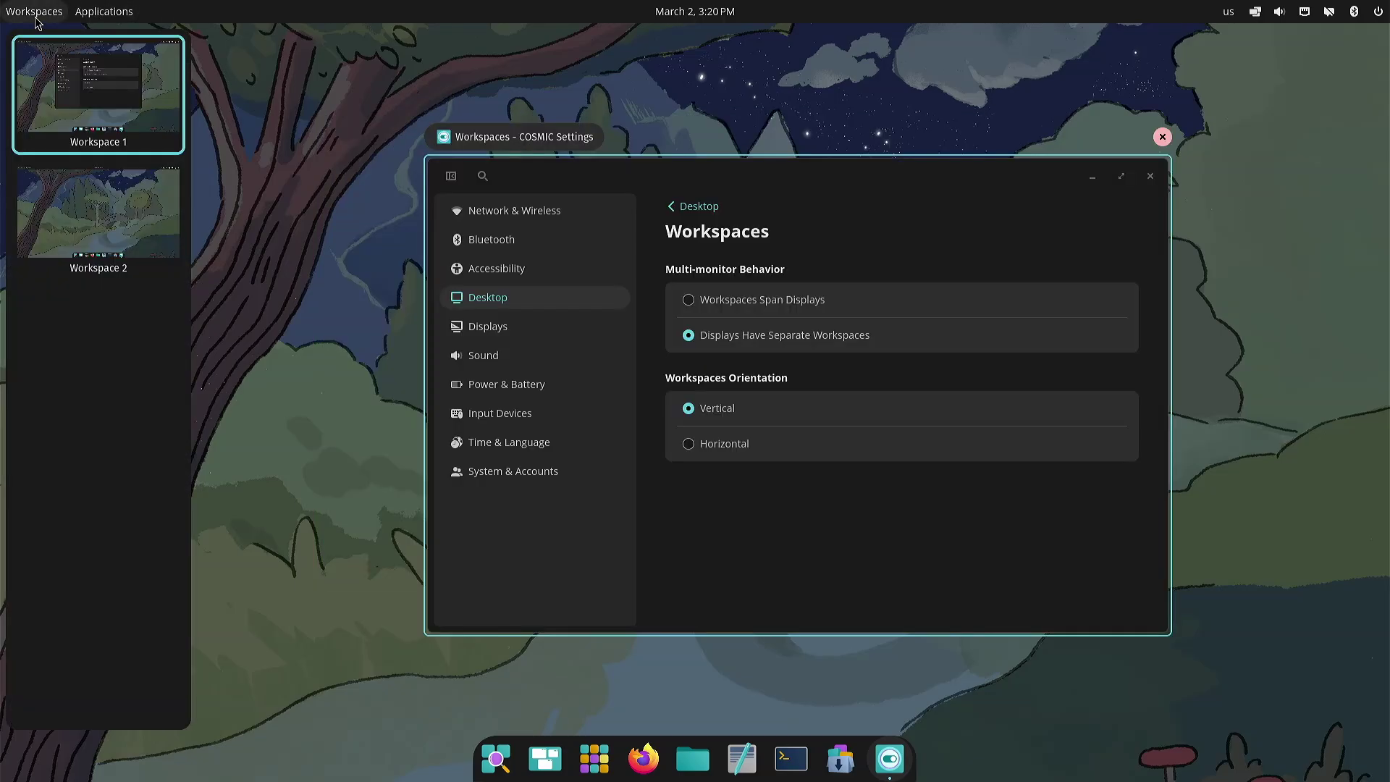
{"action": "left_click", "coordinate": [72, 208]}
{"action": "left_click", "coordinate": [71, 96]}
{"action": "left_click", "coordinate": [34, 11]}
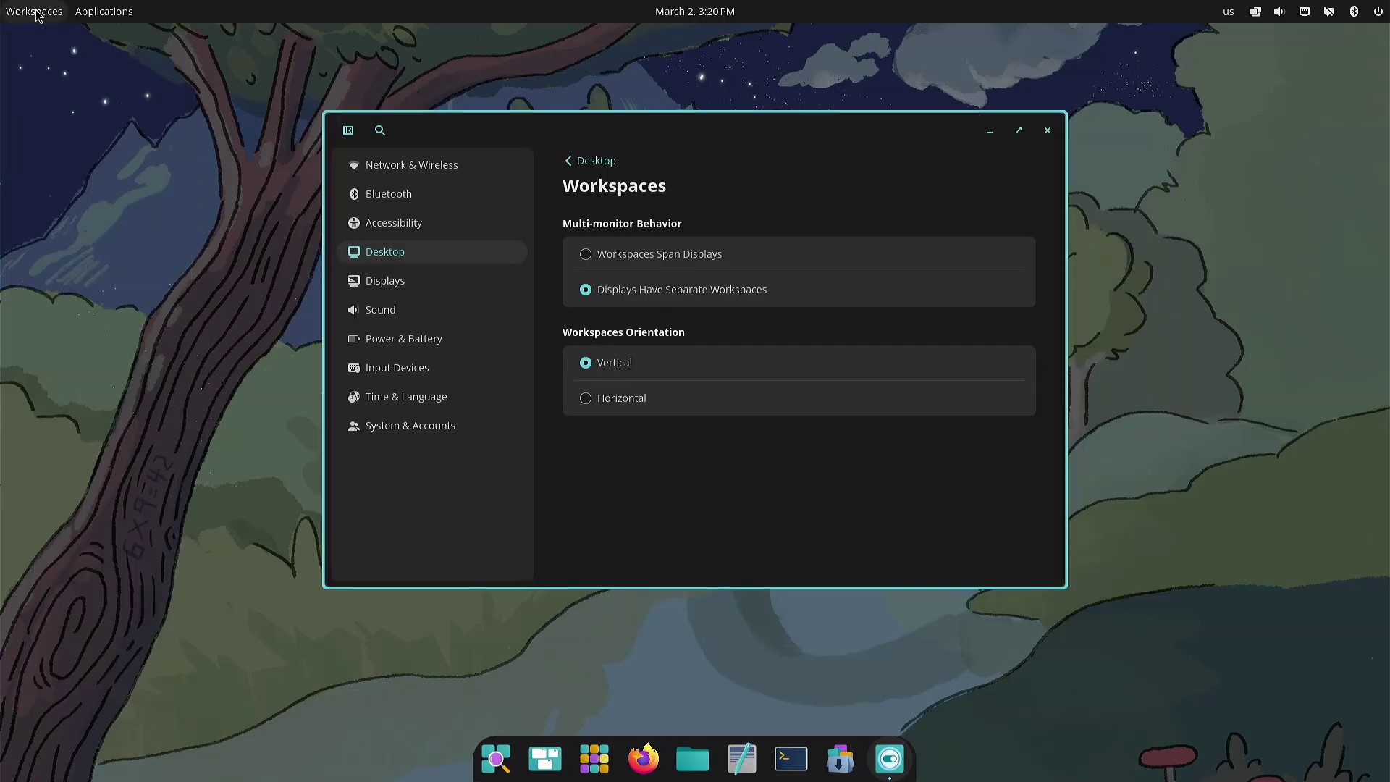
Step: Reposition the settings window, look over the Network & Wireless settings and turn Bluetooth off
{"action": "left_click", "coordinate": [598, 161]}
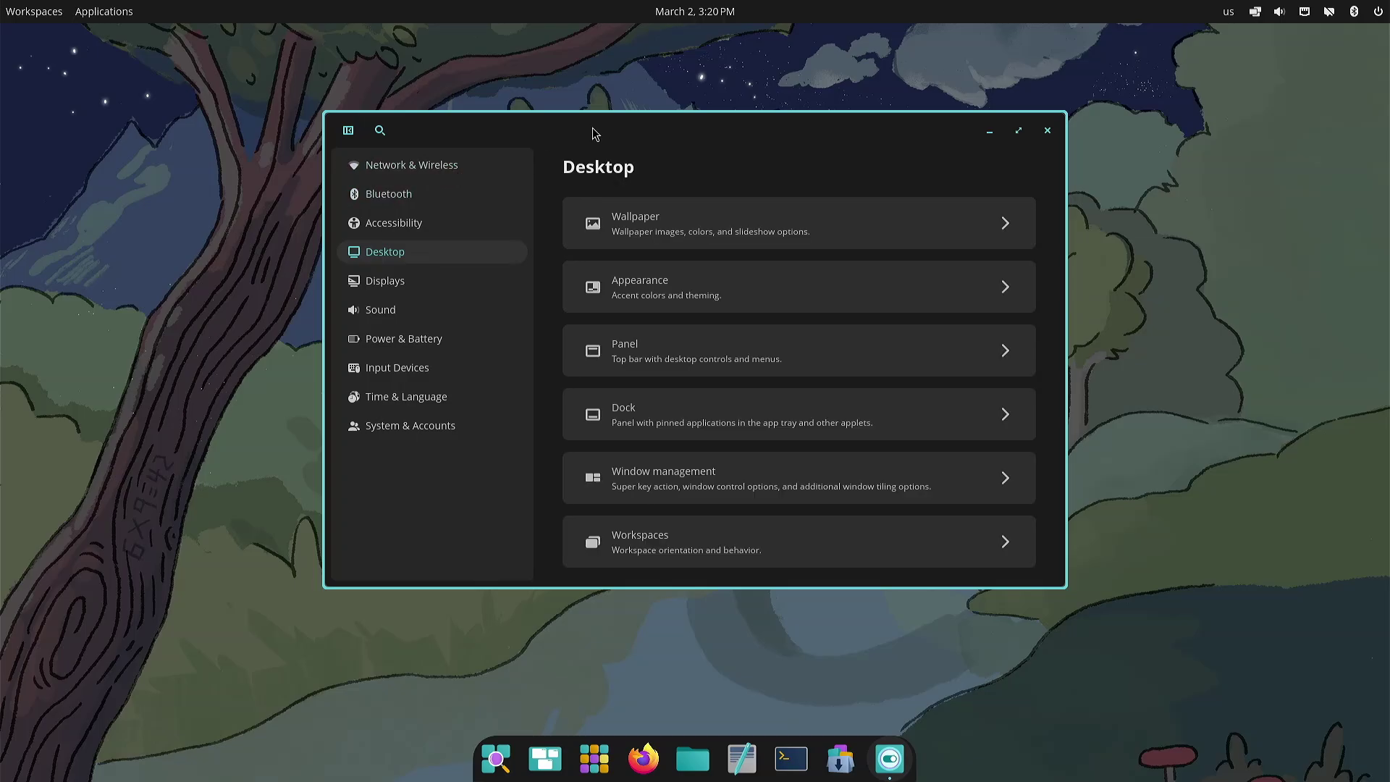
{"action": "left_click_drag", "start_coordinate": [595, 134], "coordinate": [748, 196]}
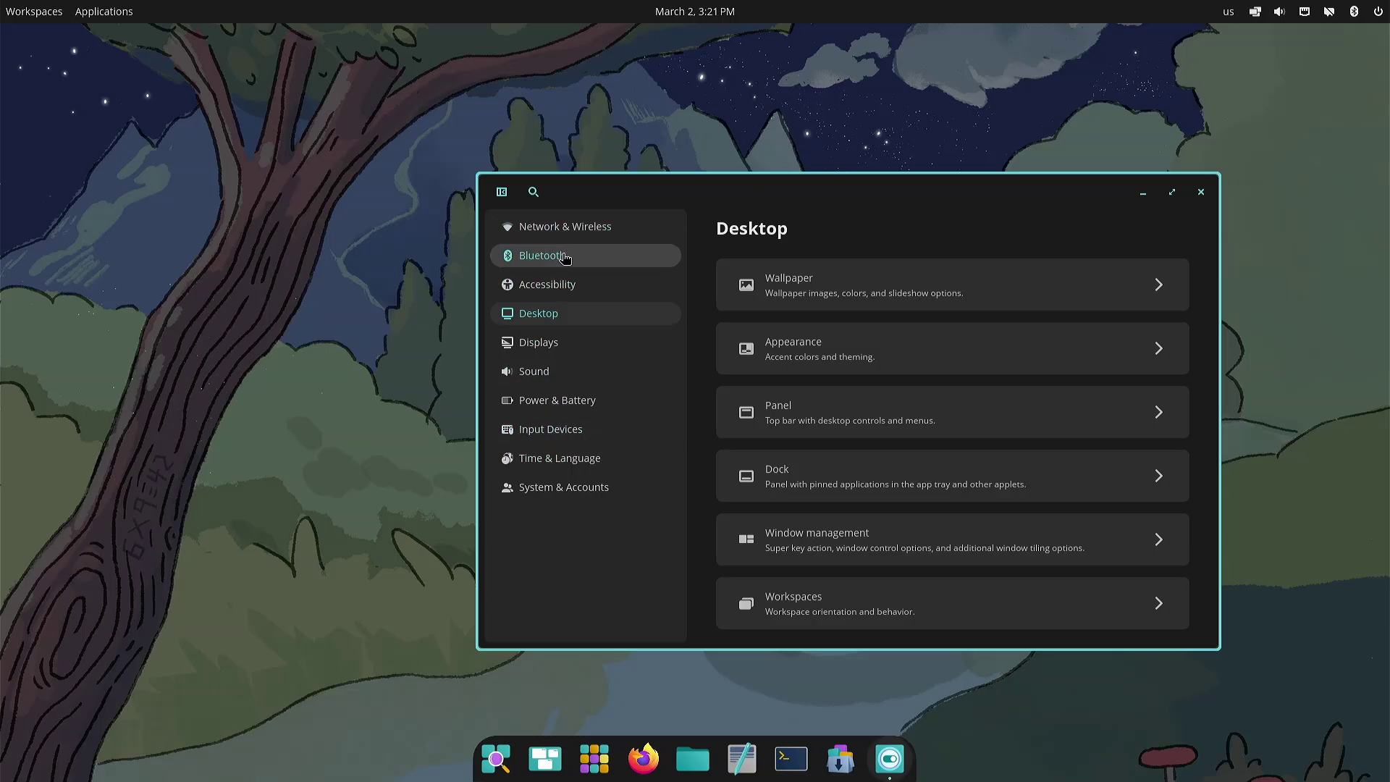
{"action": "left_click", "coordinate": [563, 229]}
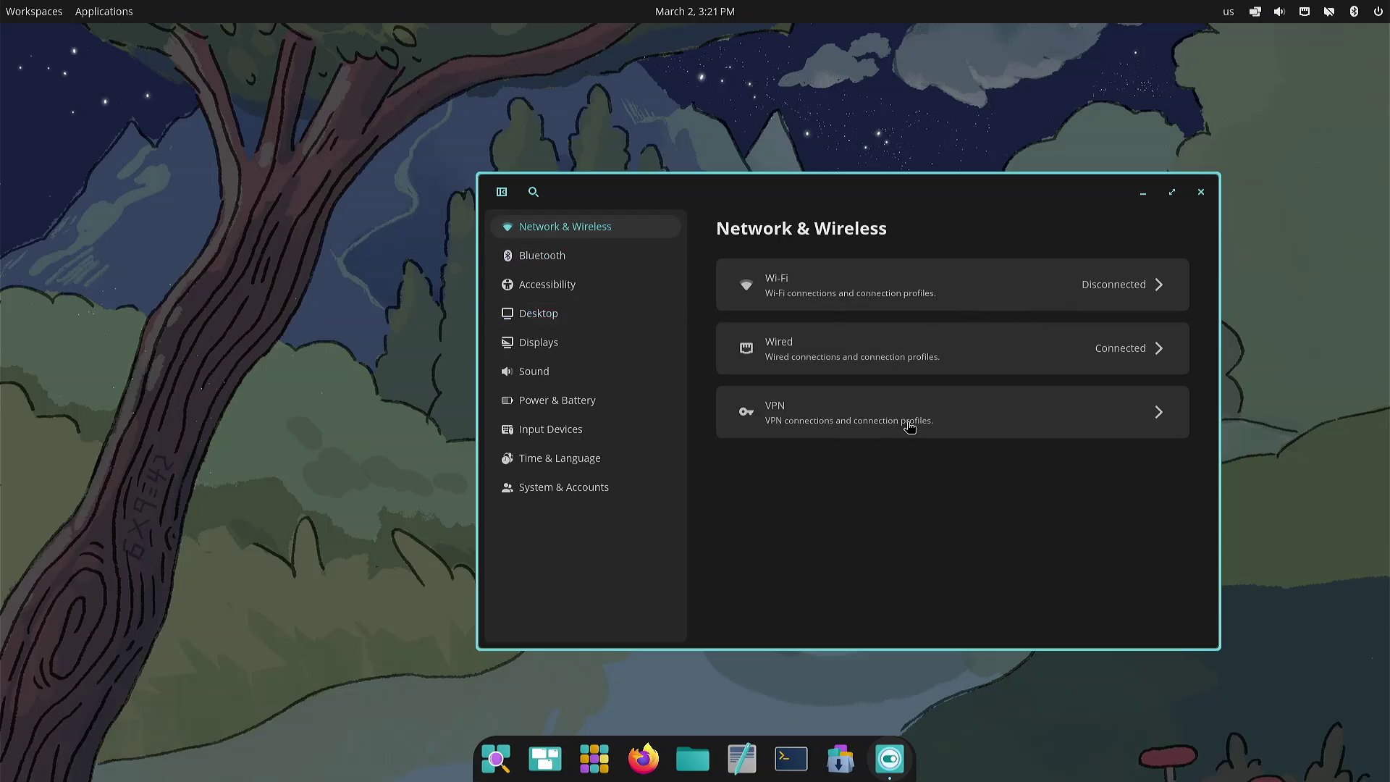
{"action": "left_click", "coordinate": [547, 256]}
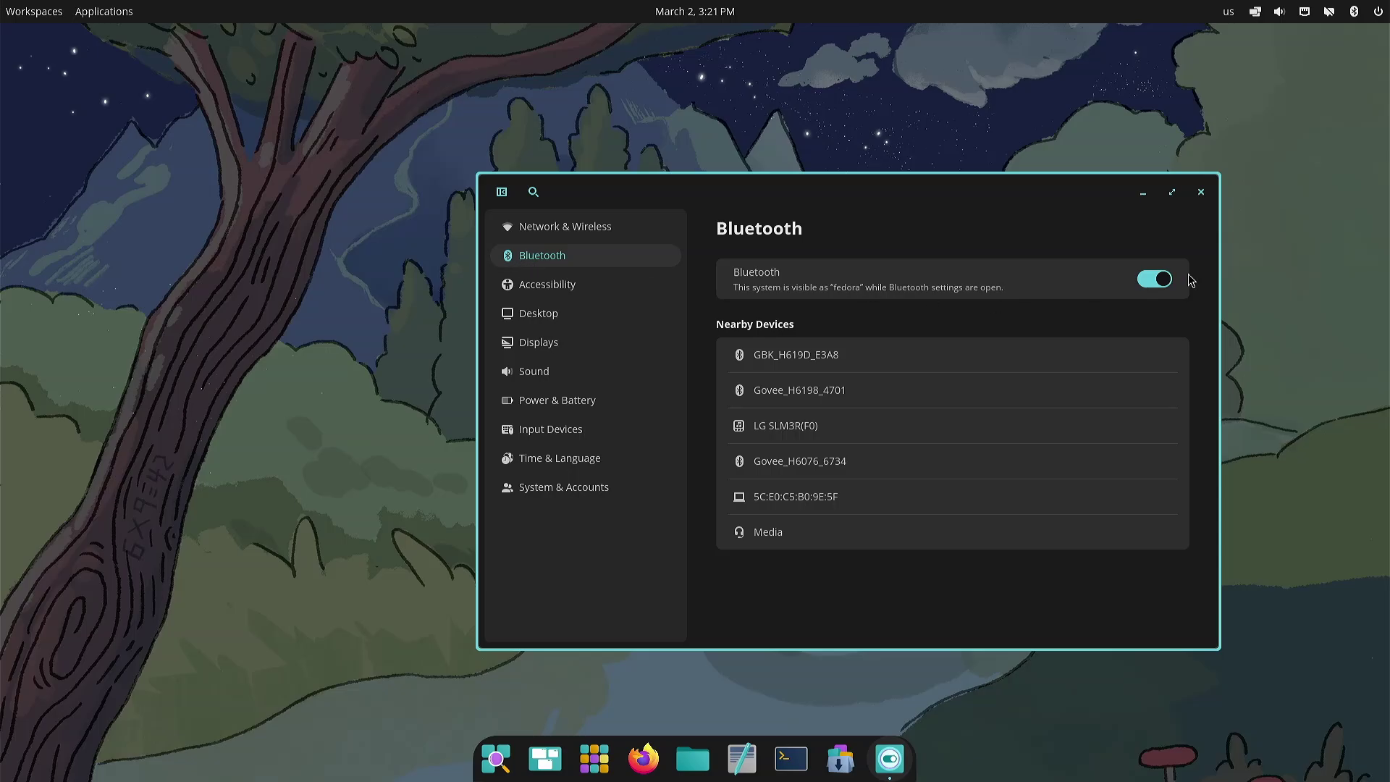
{"action": "left_click", "coordinate": [1173, 280]}
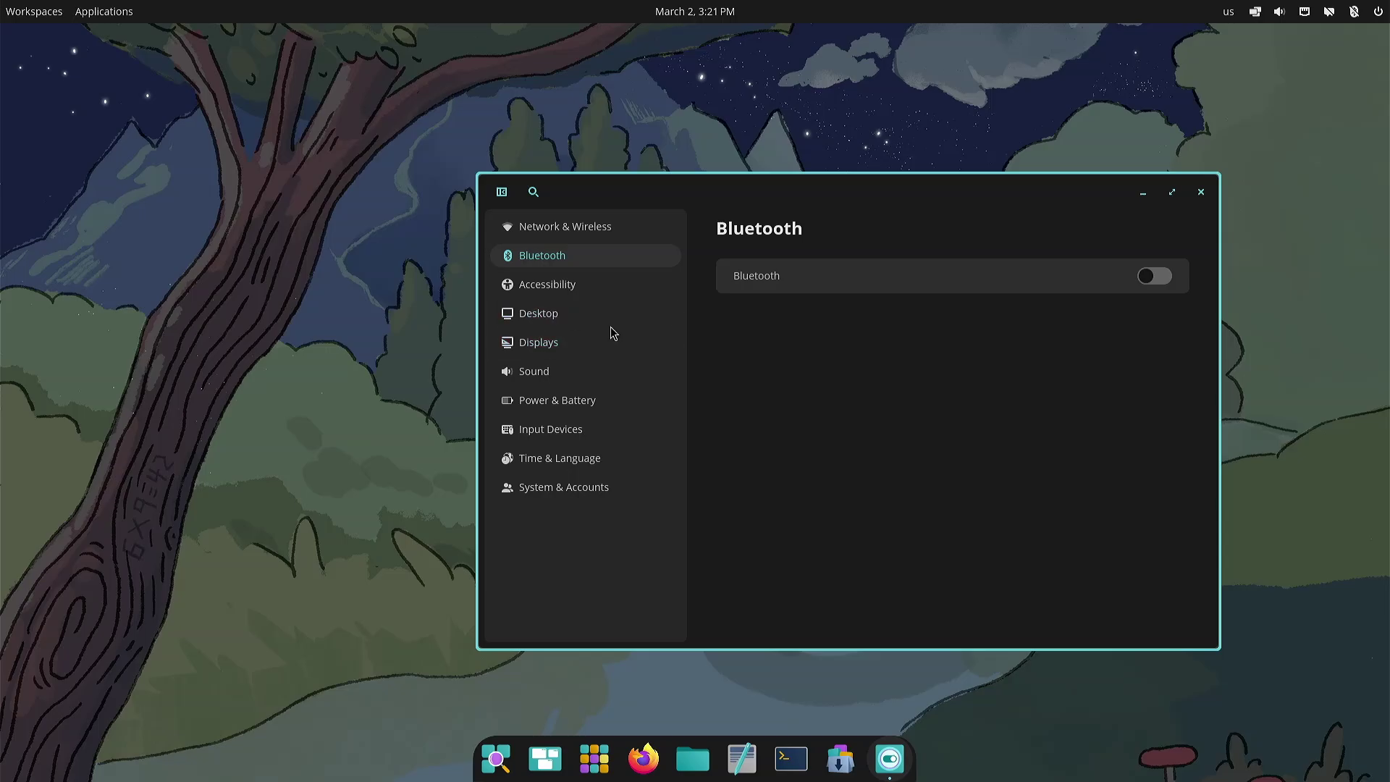
Step: Look at the Accessibility settings and set the green swirl image as the desktop wallpaper
{"action": "left_click", "coordinate": [585, 285]}
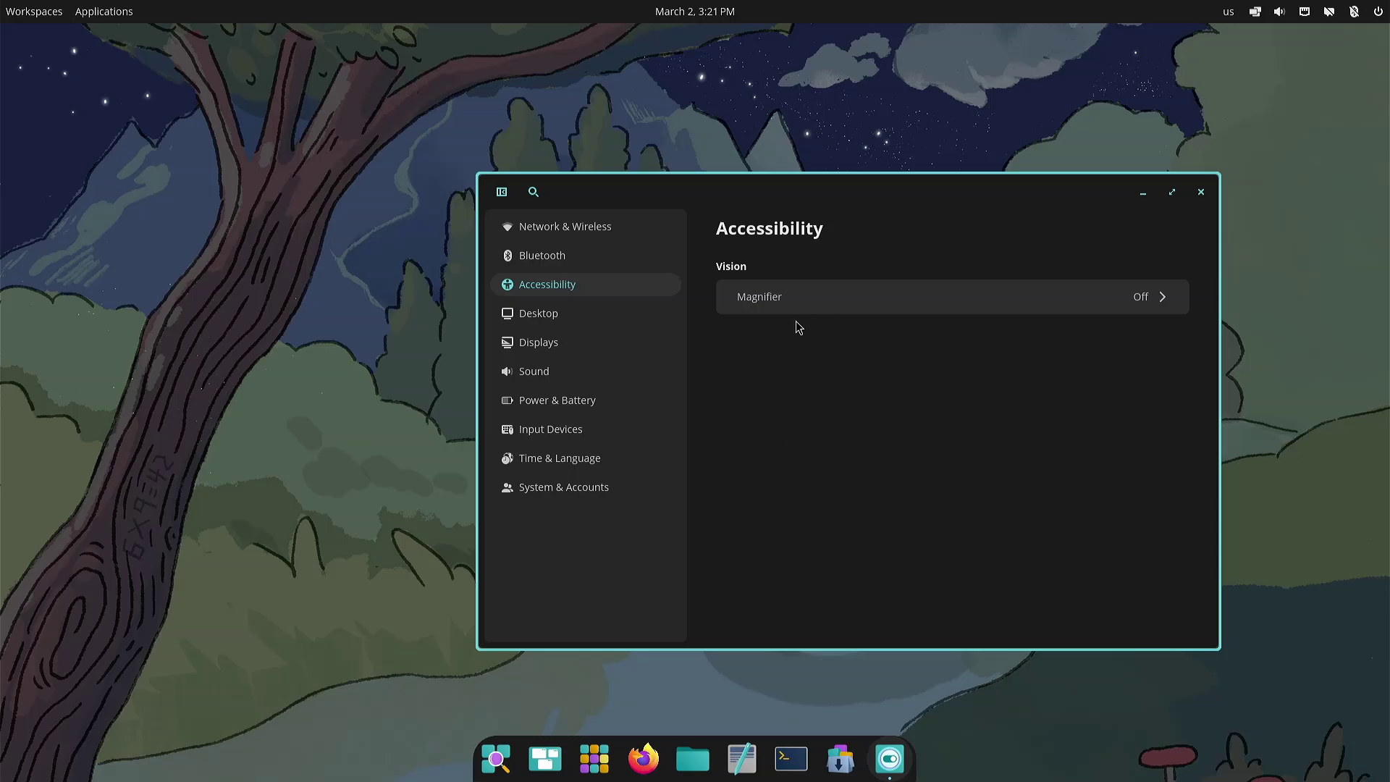
{"action": "left_click", "coordinate": [557, 318]}
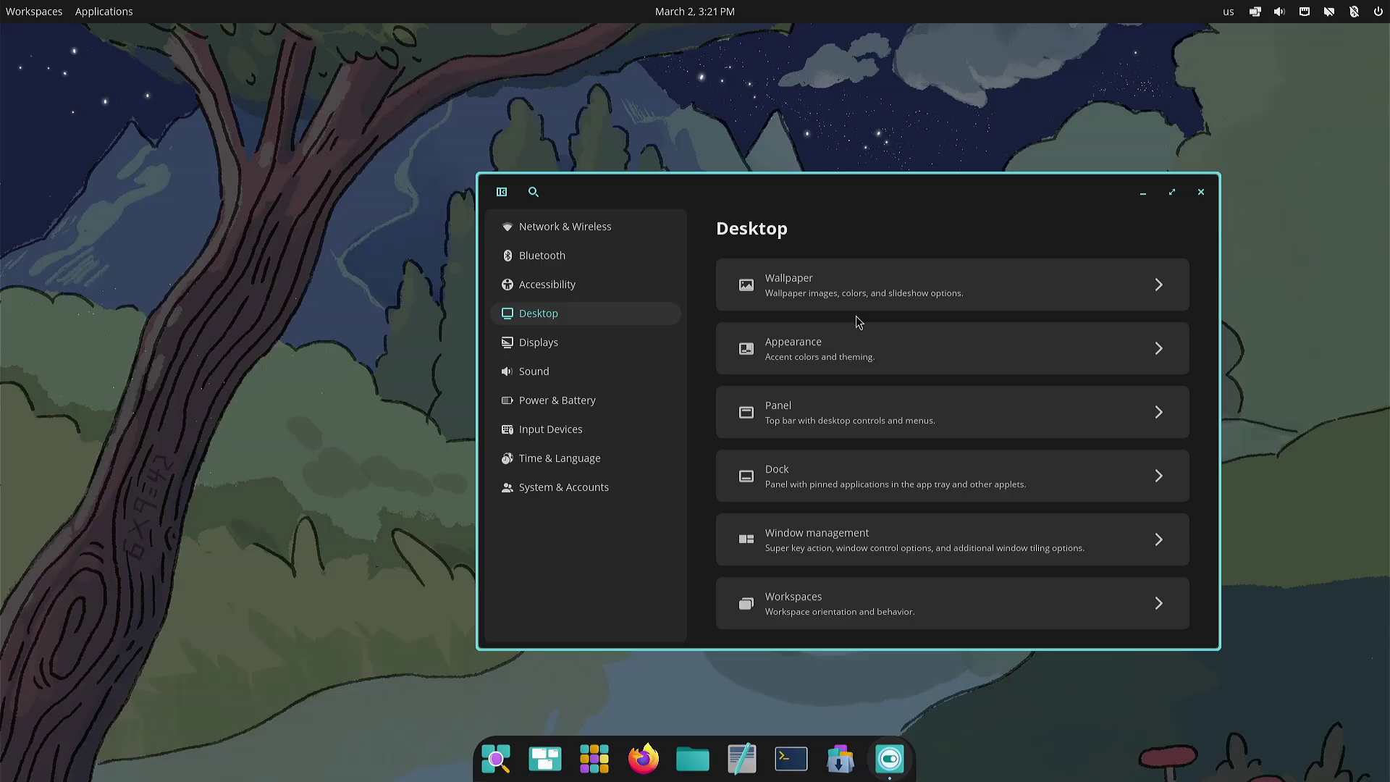
{"action": "left_click", "coordinate": [866, 291]}
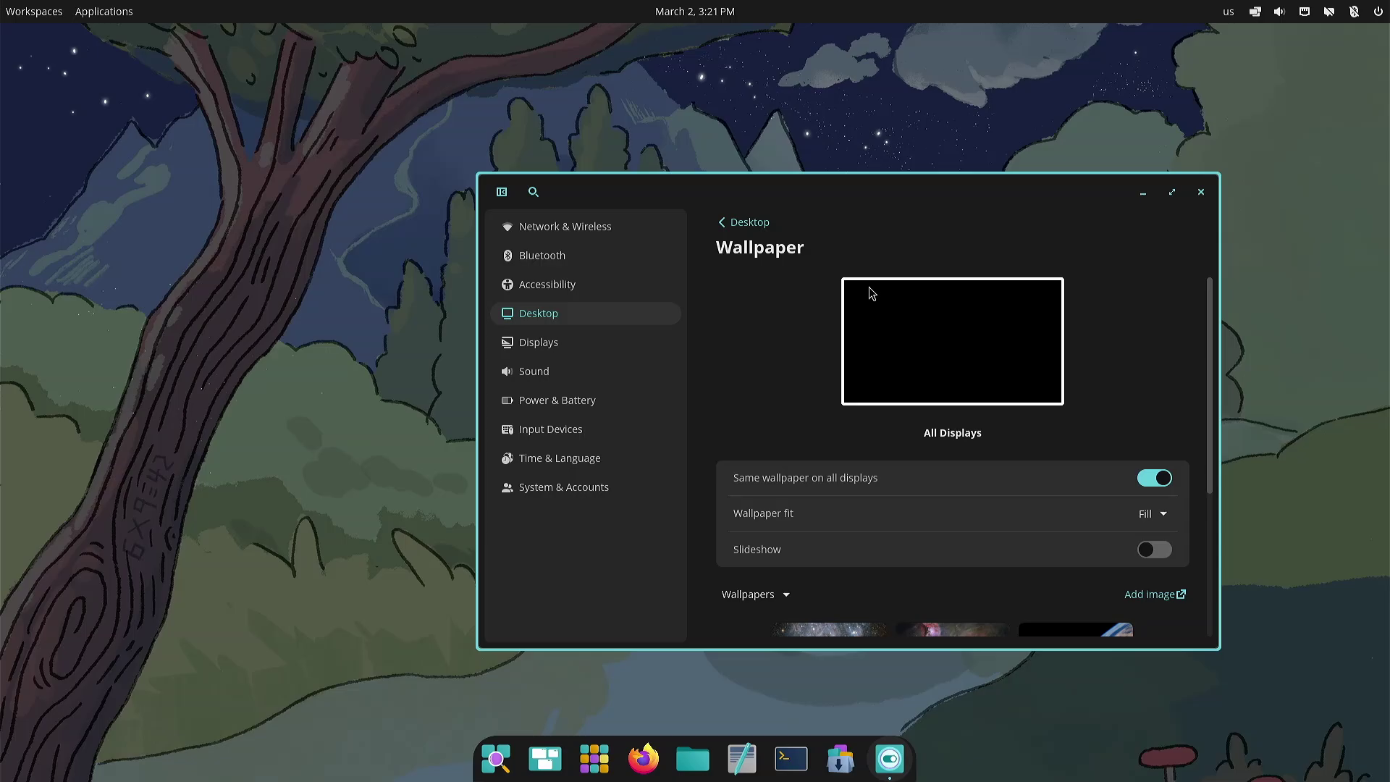
{"action": "scroll", "coordinate": [707, 405], "scroll_direction": "down", "scroll_amount": 3}
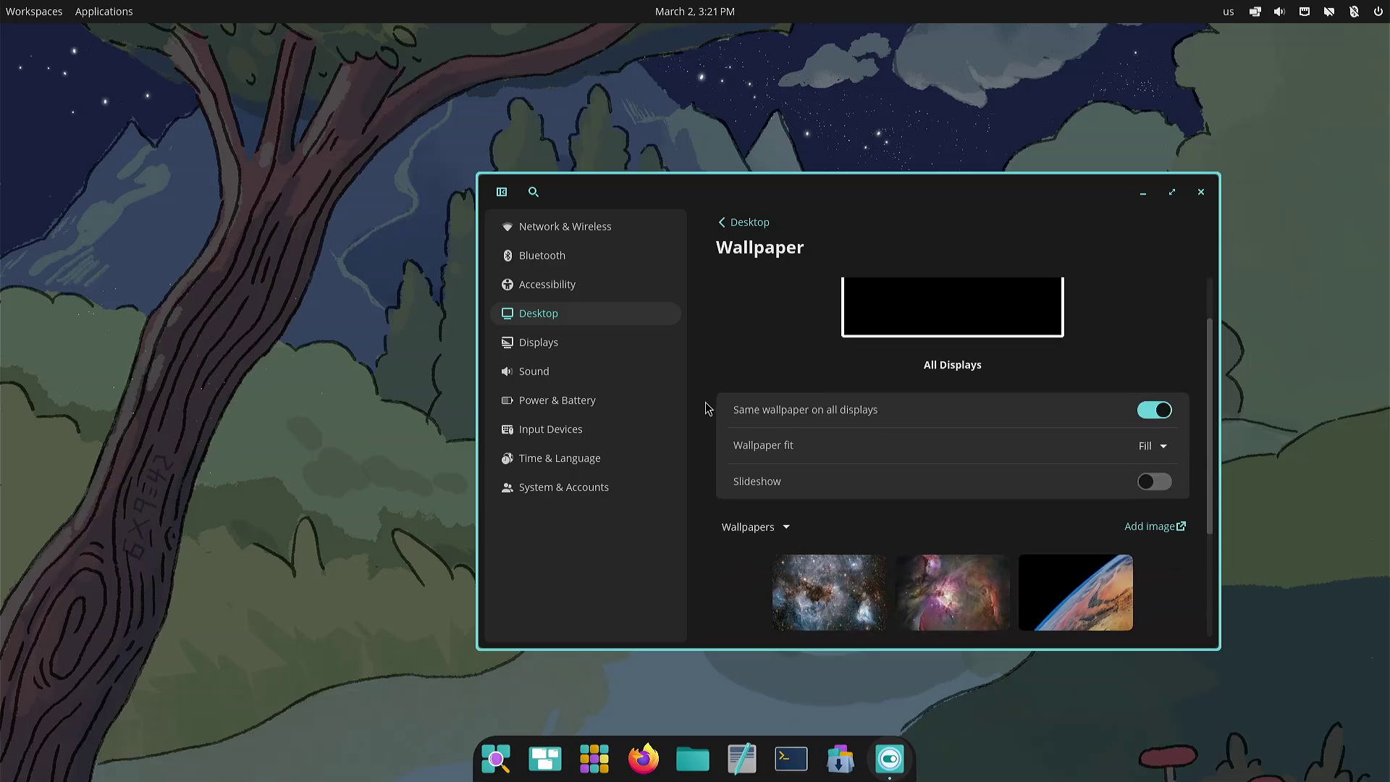
{"action": "scroll", "coordinate": [728, 487], "scroll_direction": "up", "scroll_amount": 3}
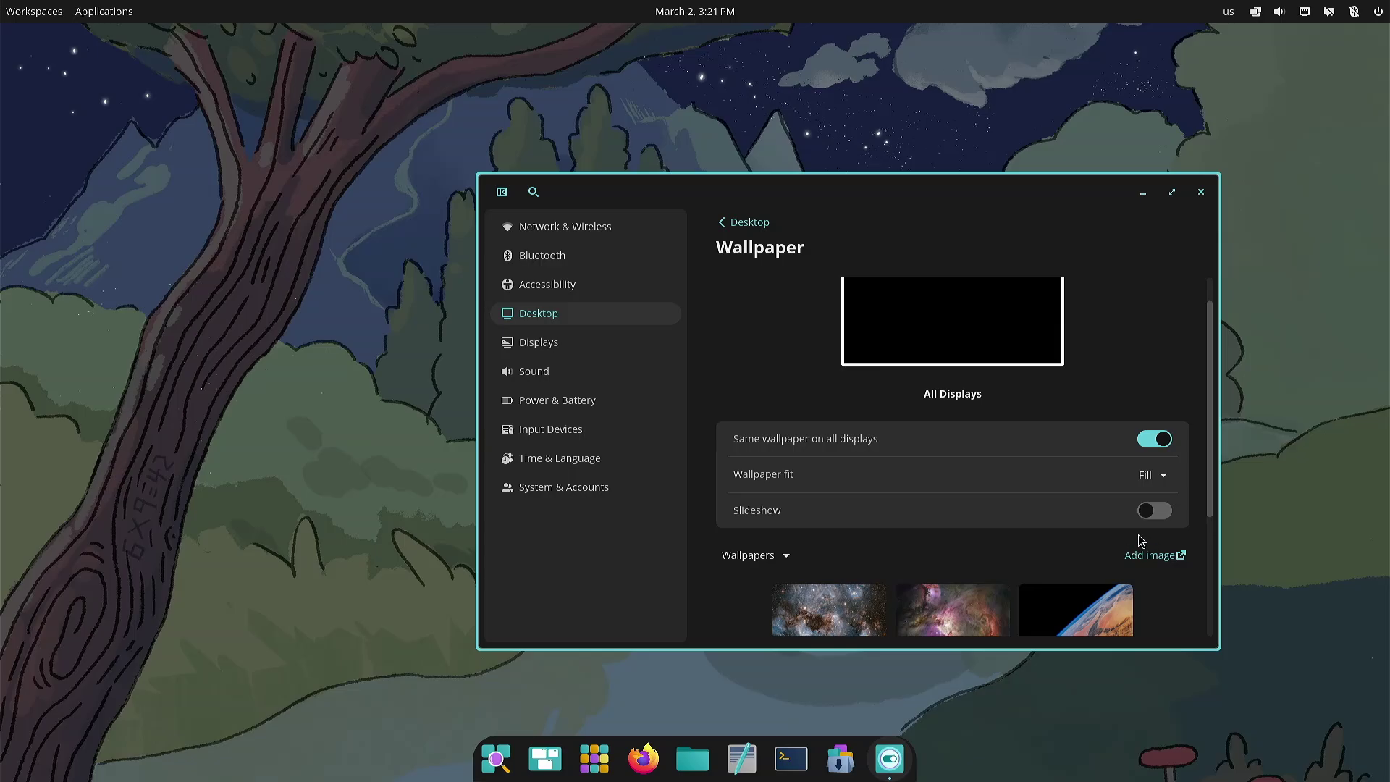
{"action": "scroll", "coordinate": [754, 453], "scroll_direction": "down", "scroll_amount": 3}
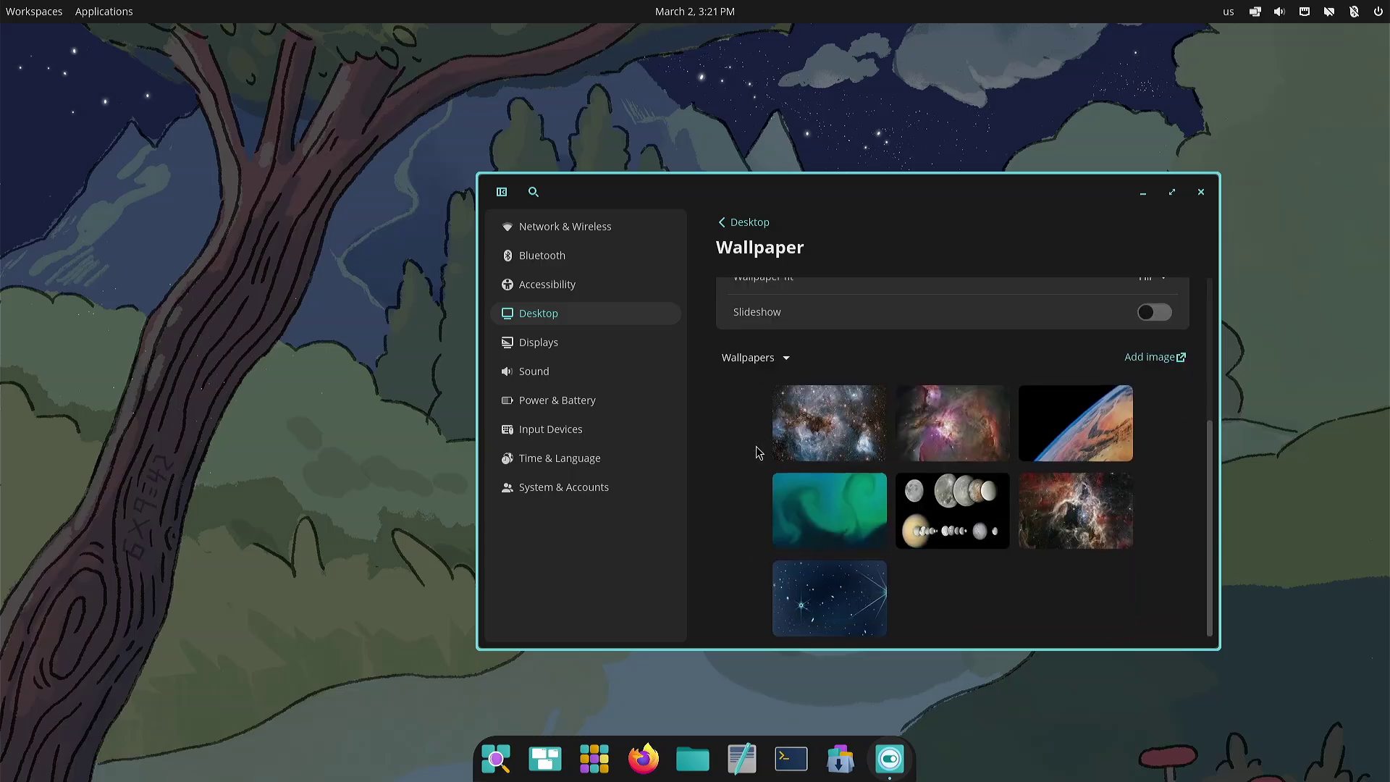
{"action": "left_click", "coordinate": [791, 525]}
{"action": "scroll", "coordinate": [728, 510], "scroll_direction": "up", "scroll_amount": 3}
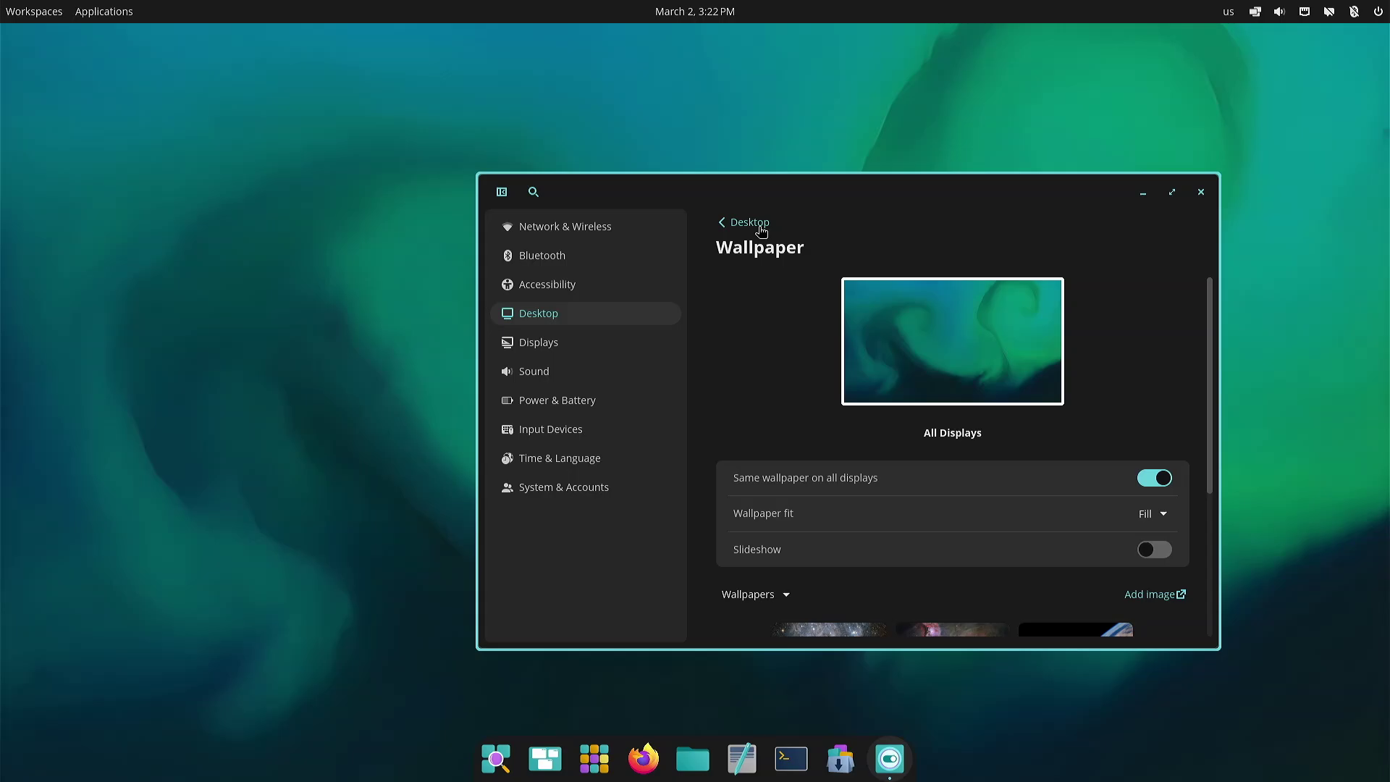
Step: Switch the desktop appearance to Light mode
{"action": "left_click", "coordinate": [760, 228]}
{"action": "left_click", "coordinate": [854, 357]}
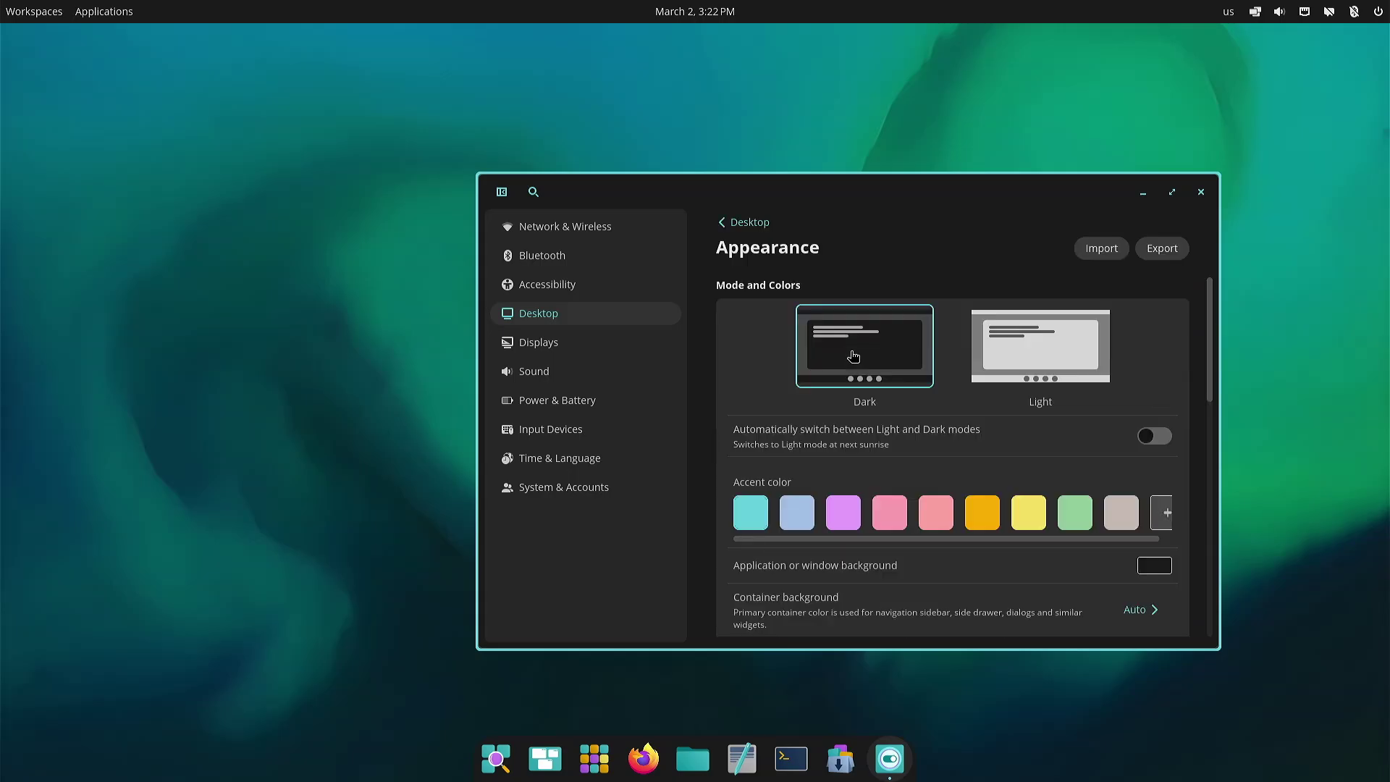
{"action": "left_click", "coordinate": [1042, 355]}
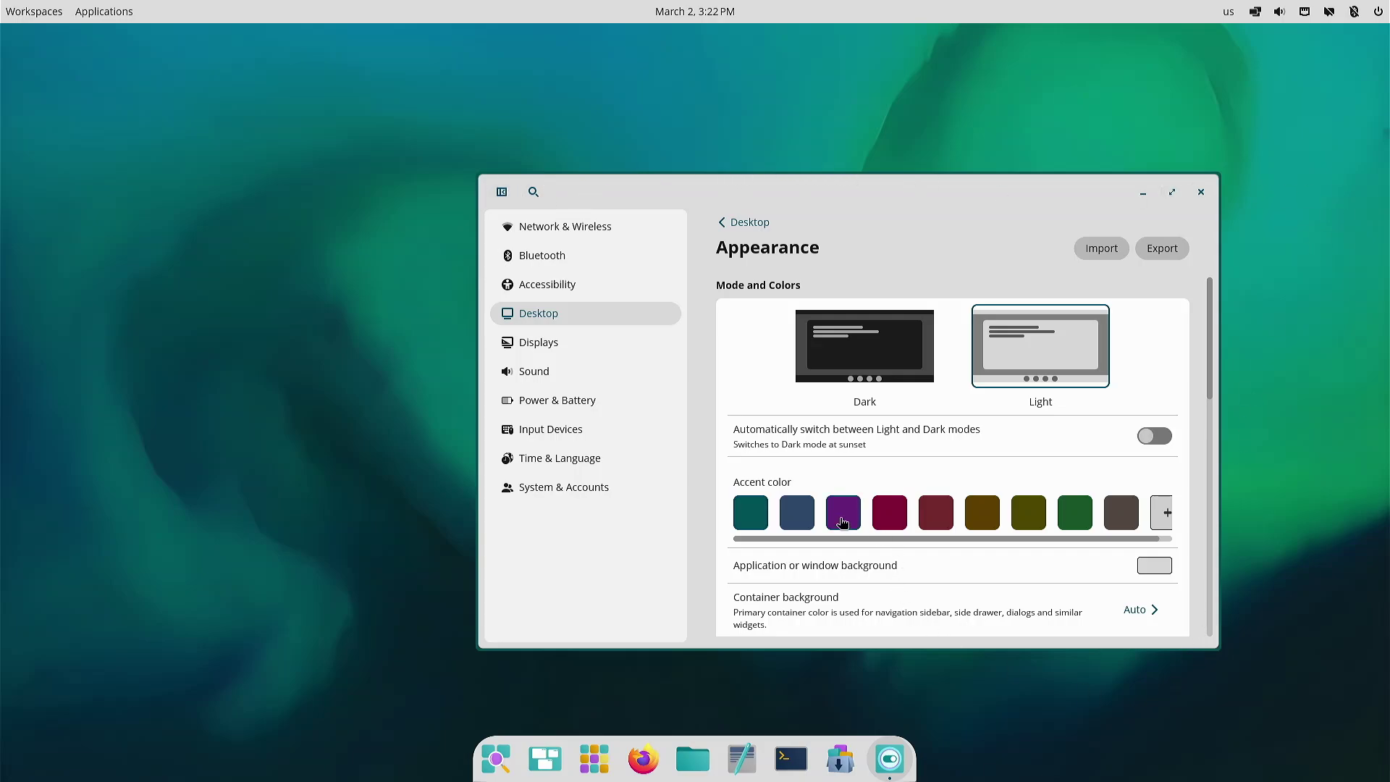
Step: Try the Slightly round and Square interface styles in the Appearance settings, and return to Round
{"action": "scroll", "coordinate": [699, 411], "scroll_direction": "down", "scroll_amount": 1}
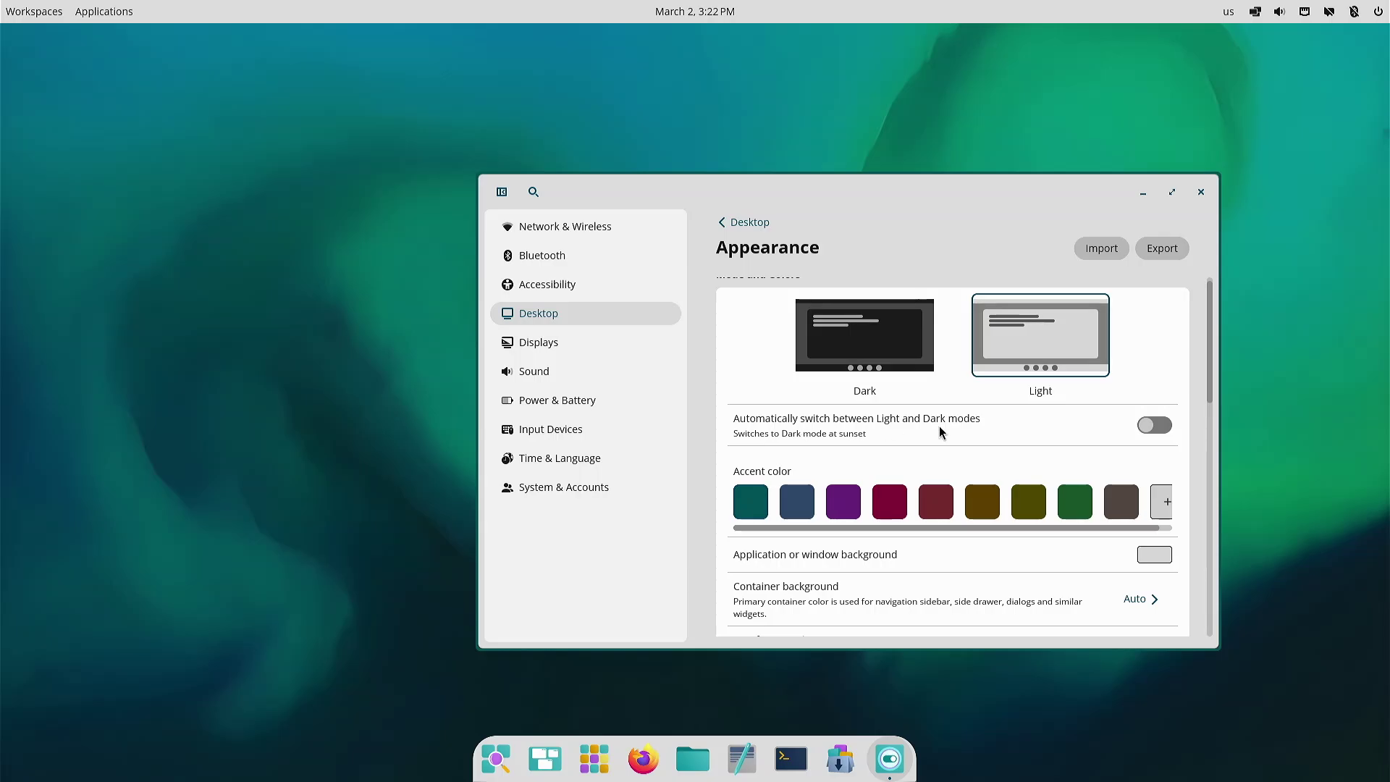
{"action": "scroll", "coordinate": [716, 435], "scroll_direction": "down", "scroll_amount": 3}
{"action": "scroll", "coordinate": [709, 434], "scroll_direction": "down", "scroll_amount": 6}
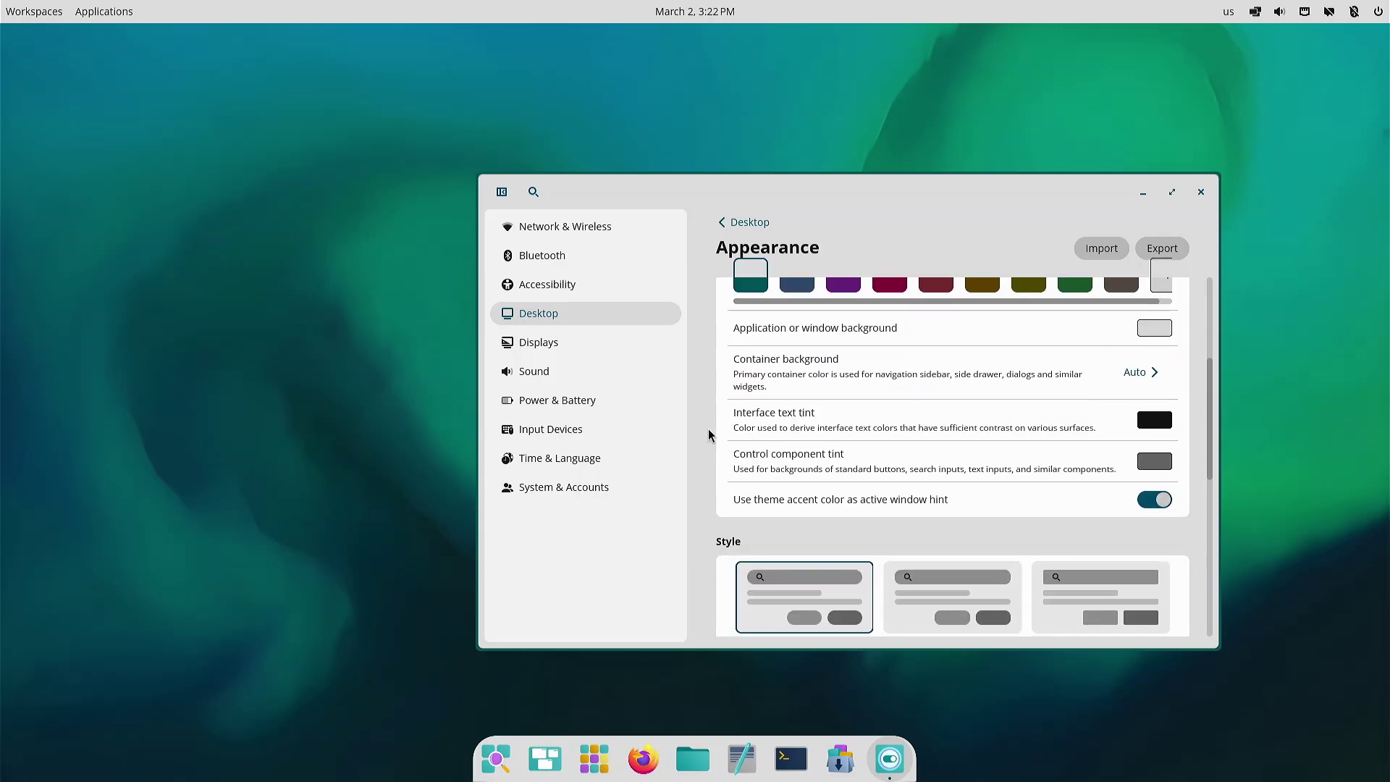
{"action": "scroll", "coordinate": [709, 435], "scroll_direction": "down", "scroll_amount": 3}
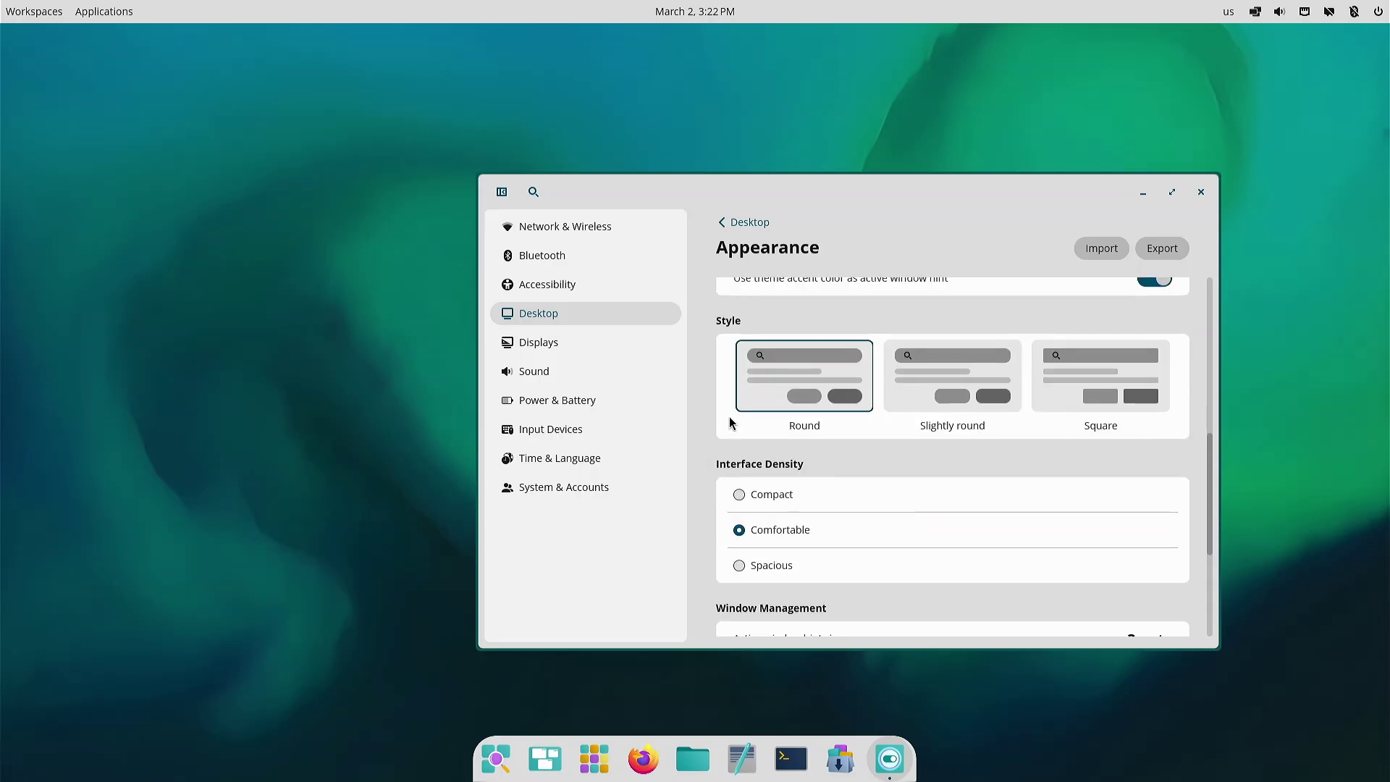
{"action": "scroll", "coordinate": [731, 427], "scroll_direction": "up", "scroll_amount": 1}
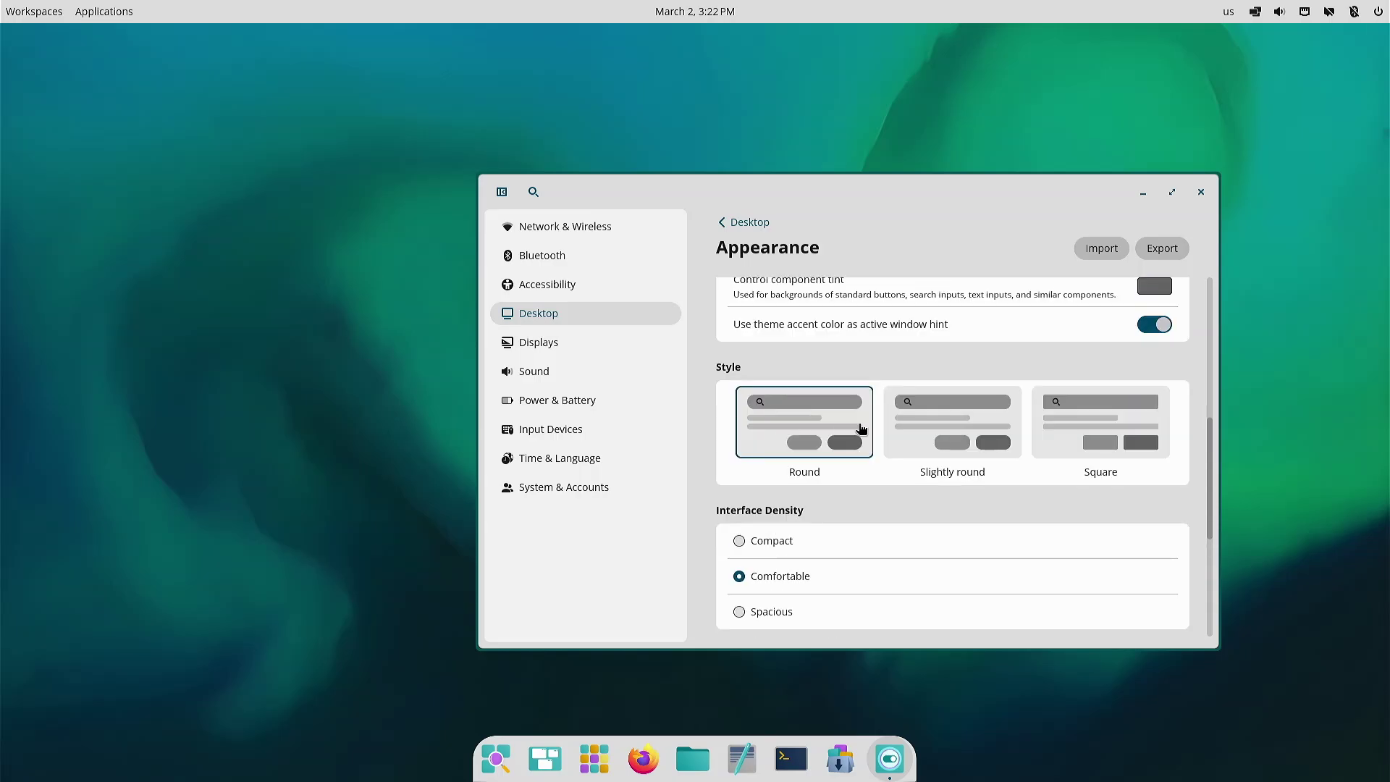
{"action": "left_click", "coordinate": [968, 430]}
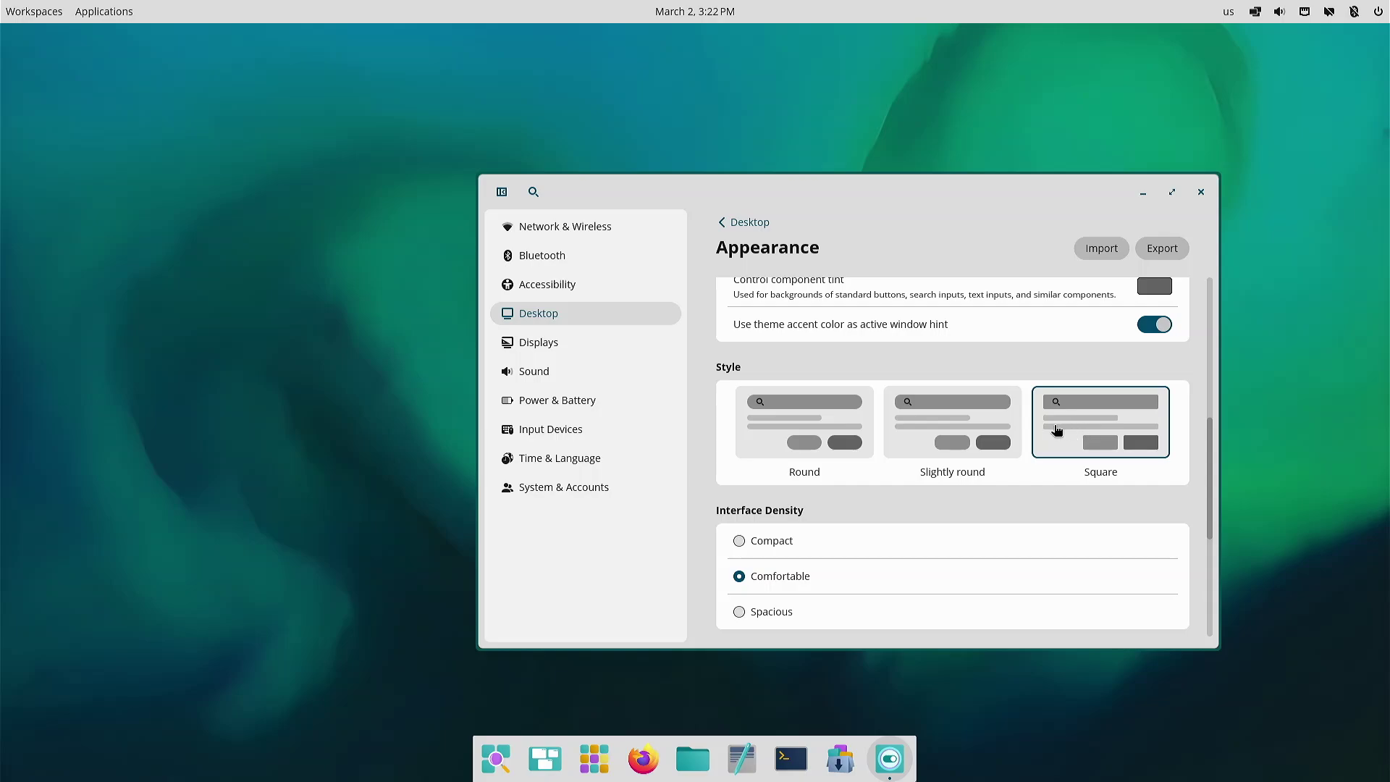
{"action": "left_click", "coordinate": [855, 435]}
Step: Compare the Spacious and Comfortable interface densities and set the density to Compact
{"action": "scroll", "coordinate": [695, 475], "scroll_direction": "down", "scroll_amount": 2}
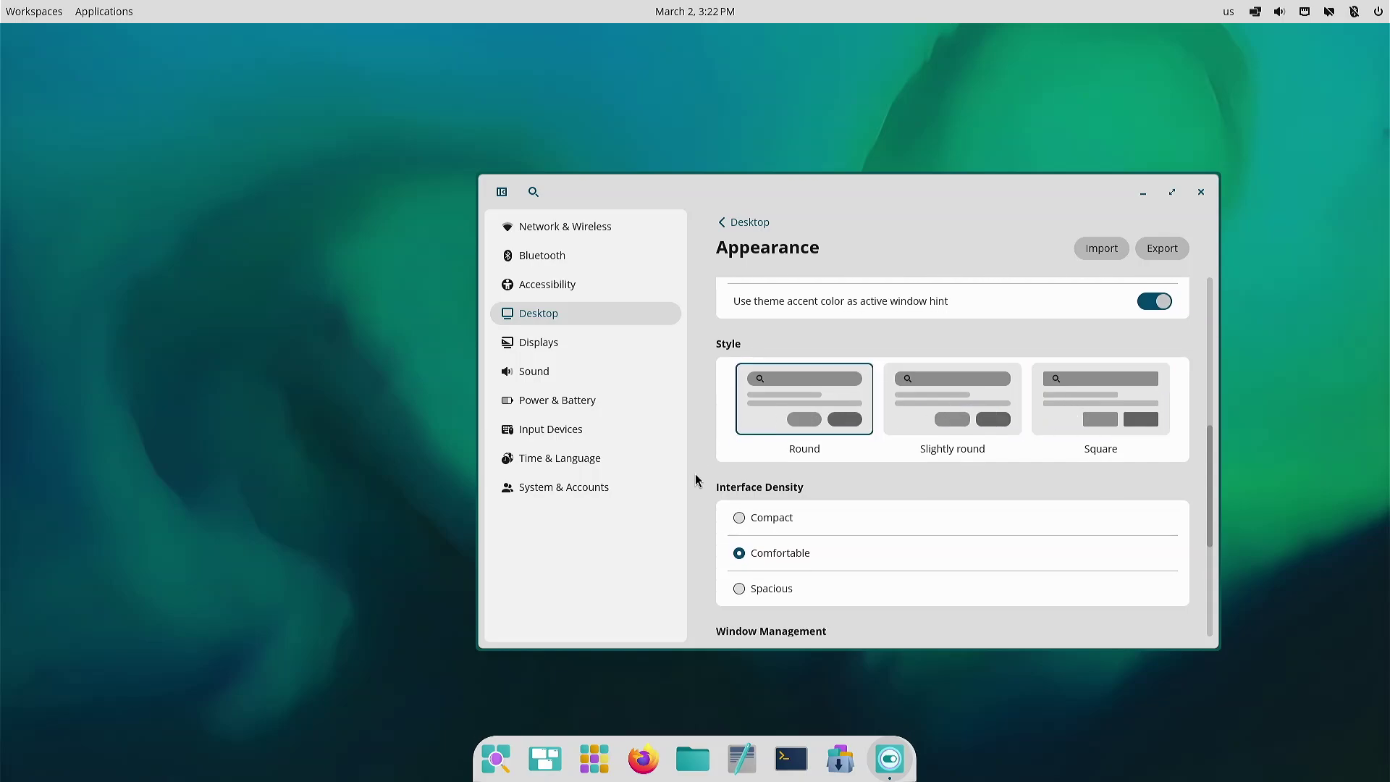
{"action": "left_click", "coordinate": [761, 470]}
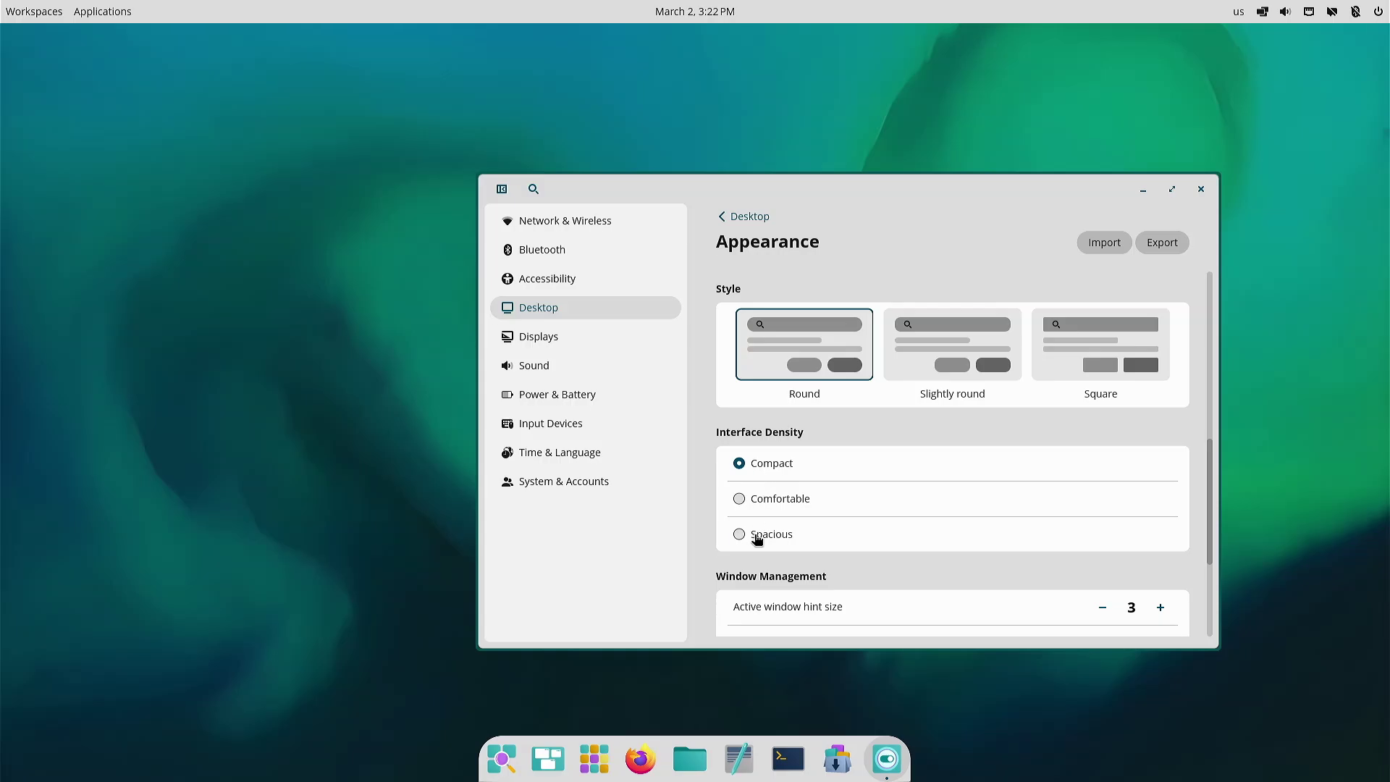
{"action": "left_click", "coordinate": [756, 537]}
{"action": "left_click", "coordinate": [770, 505]}
{"action": "left_click", "coordinate": [769, 470]}
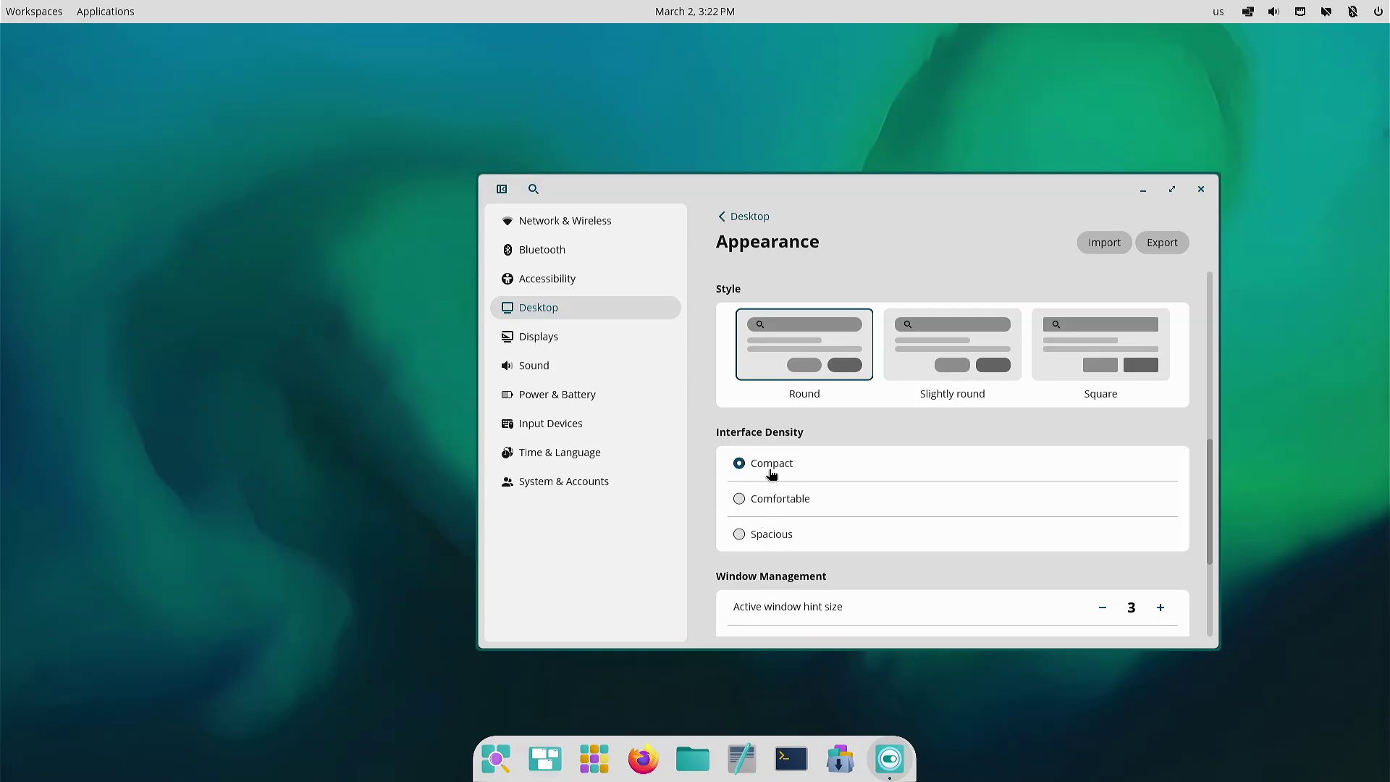
Step: Review the remaining Appearance options, including the icon themes and toolkit theming, without changing them
{"action": "scroll", "coordinate": [732, 436], "scroll_direction": "up", "scroll_amount": 2}
{"action": "scroll", "coordinate": [733, 436], "scroll_direction": "down", "scroll_amount": 1}
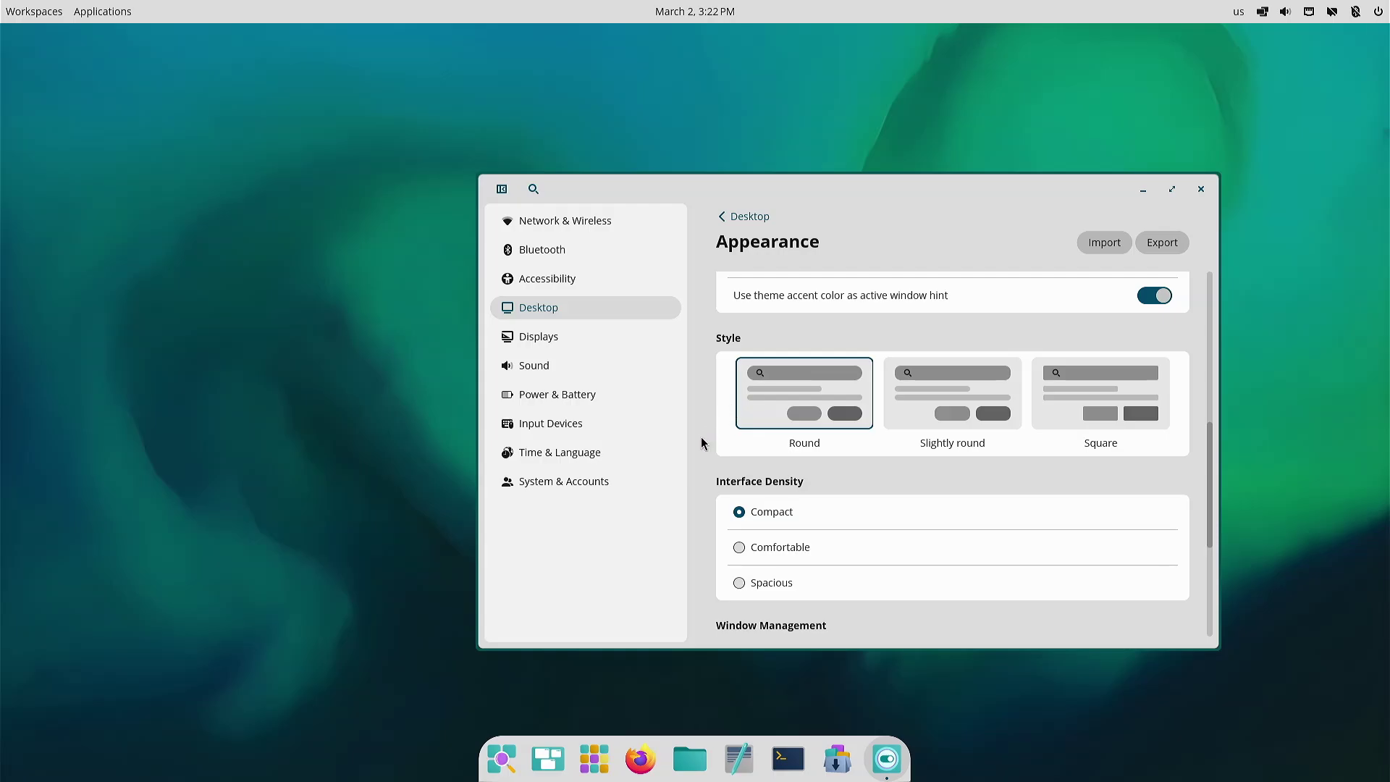
{"action": "scroll", "coordinate": [699, 438], "scroll_direction": "down", "scroll_amount": 3}
{"action": "scroll", "coordinate": [700, 443], "scroll_direction": "down", "scroll_amount": 2}
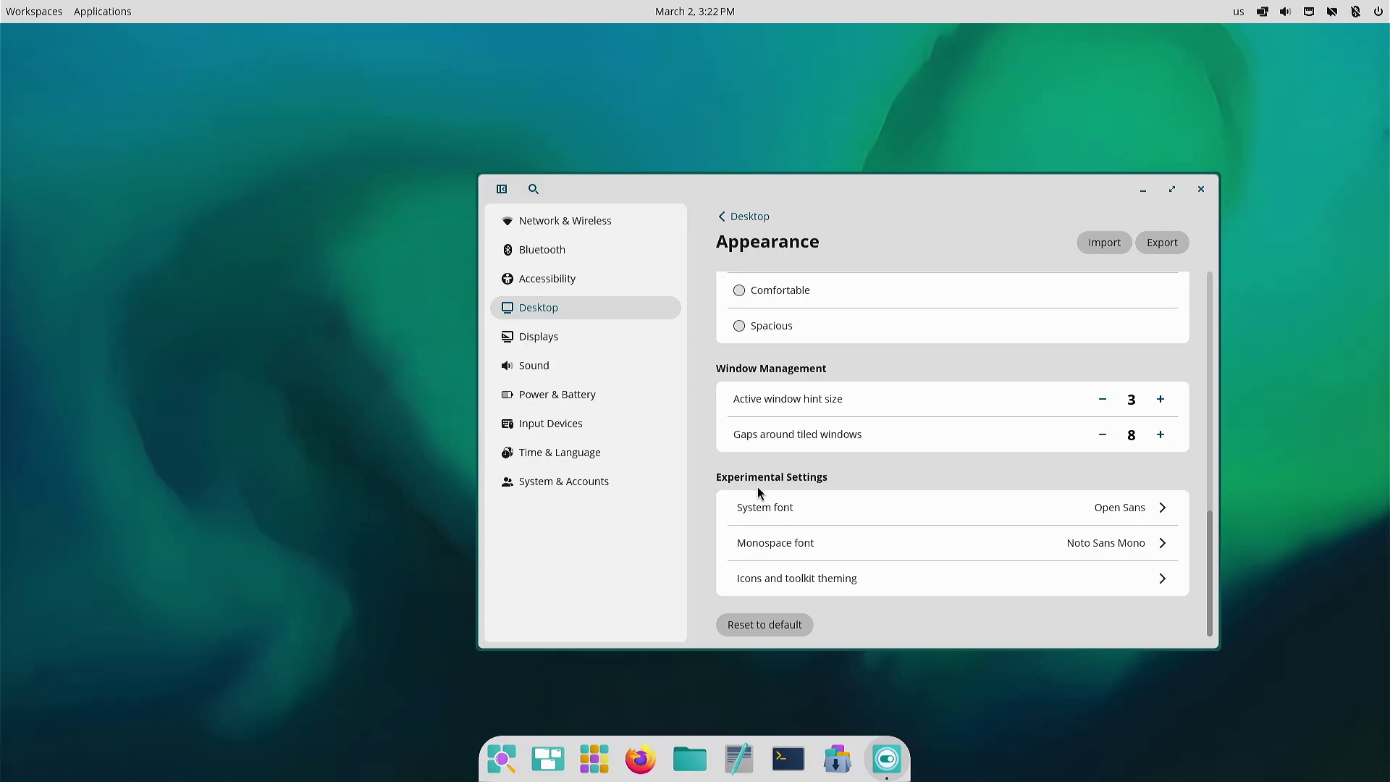
{"action": "left_click", "coordinate": [808, 583]}
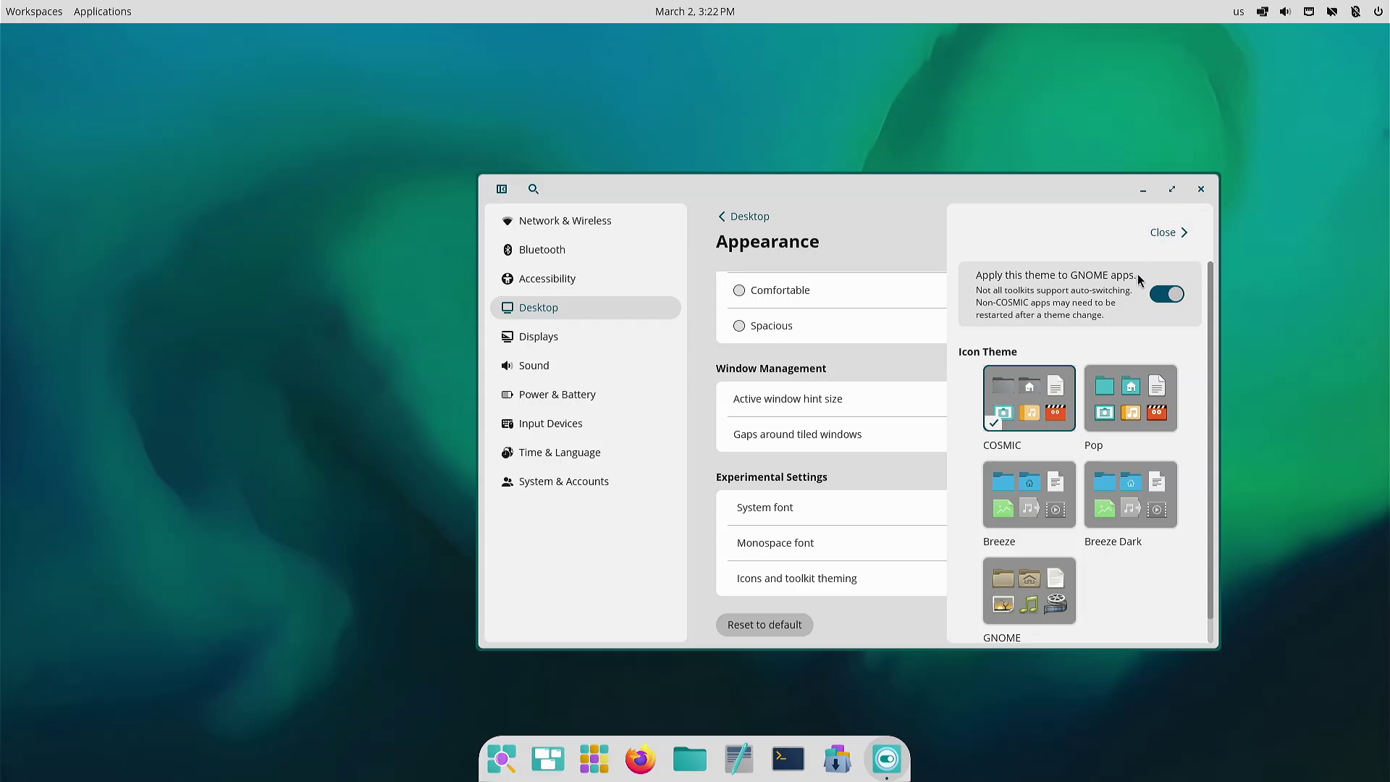
{"action": "left_click", "coordinate": [1164, 233]}
Step: Look over the Displays, Sound and Power & Battery settings
{"action": "left_click", "coordinate": [535, 336]}
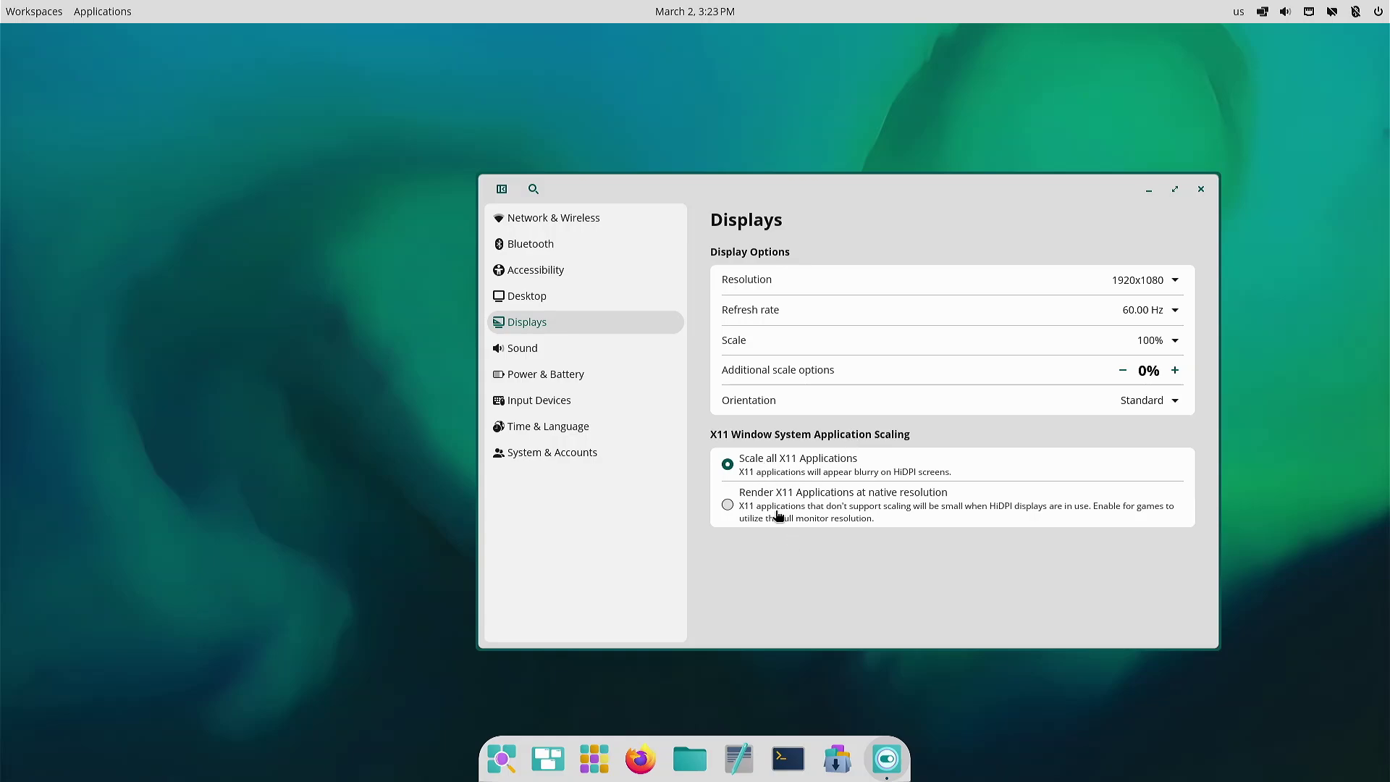
{"action": "left_click", "coordinate": [546, 354]}
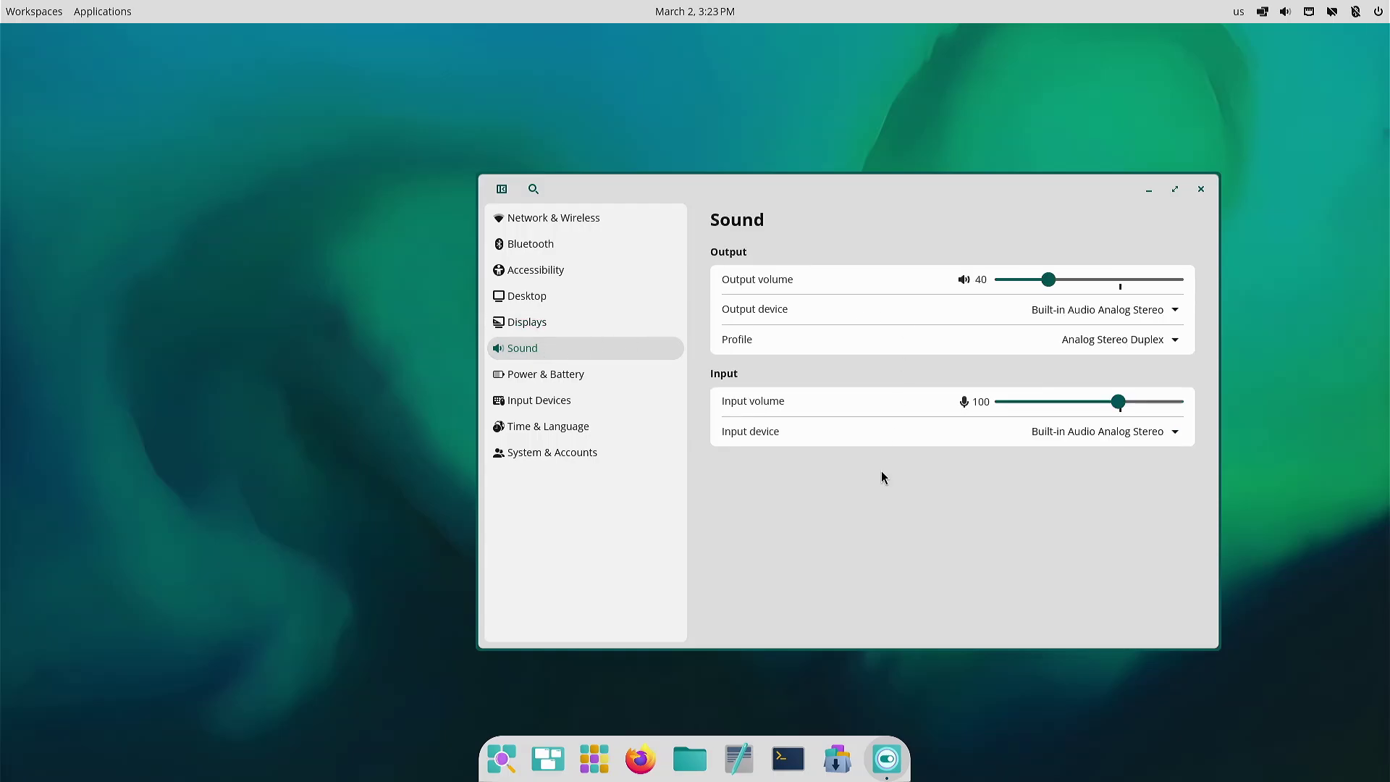
{"action": "left_click", "coordinate": [551, 377]}
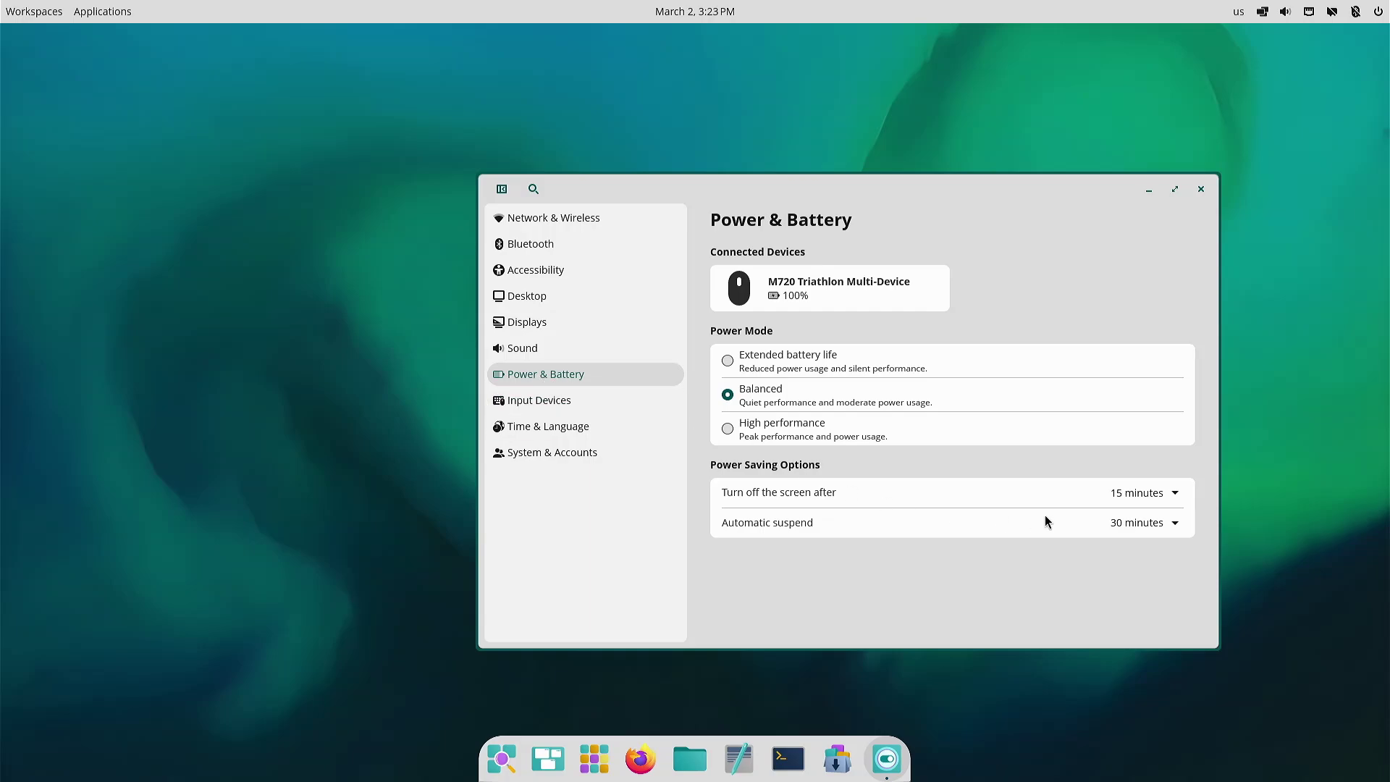
Step: Set both the screen turn-off delay and automatic suspend to Never in the power saving options
{"action": "left_click", "coordinate": [1156, 491]}
{"action": "left_click", "coordinate": [1138, 459]}
{"action": "left_click", "coordinate": [1151, 522]}
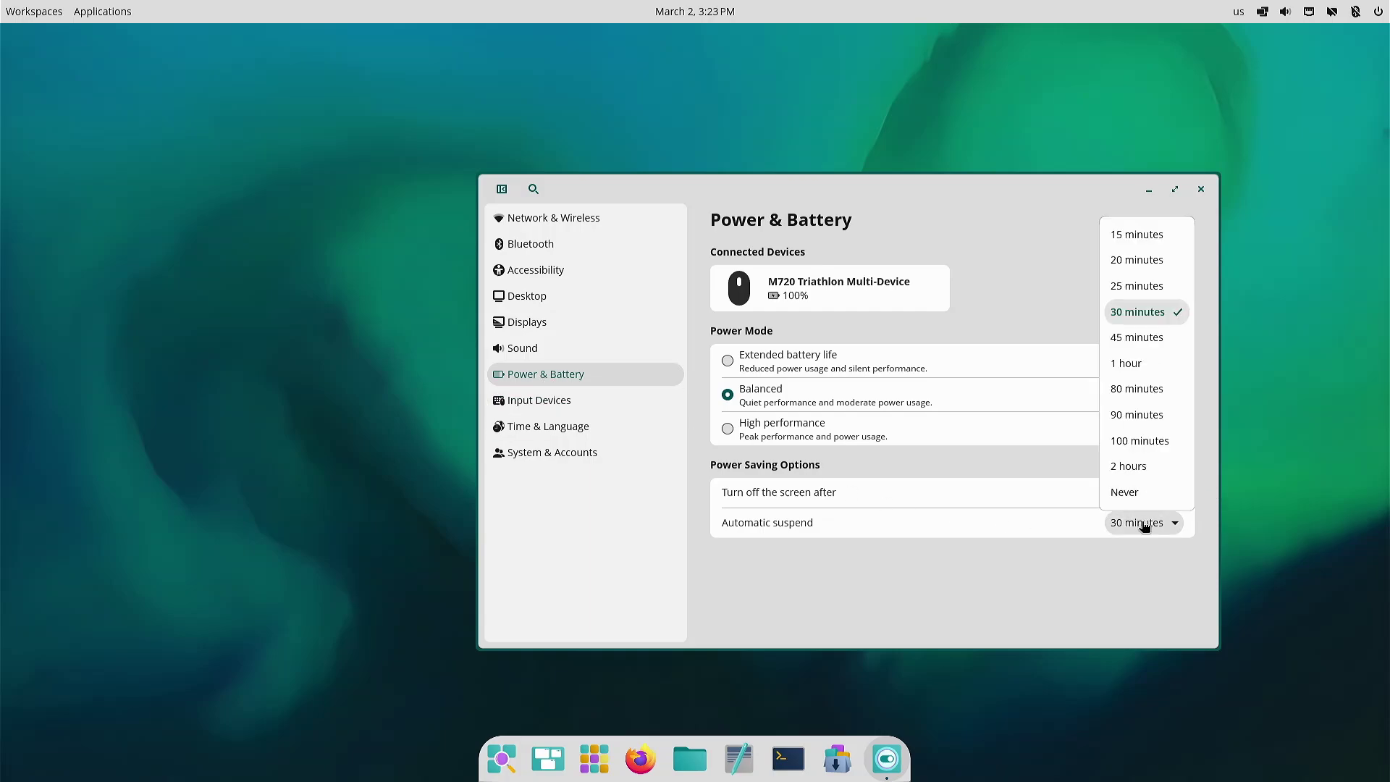
{"action": "left_click", "coordinate": [1137, 490]}
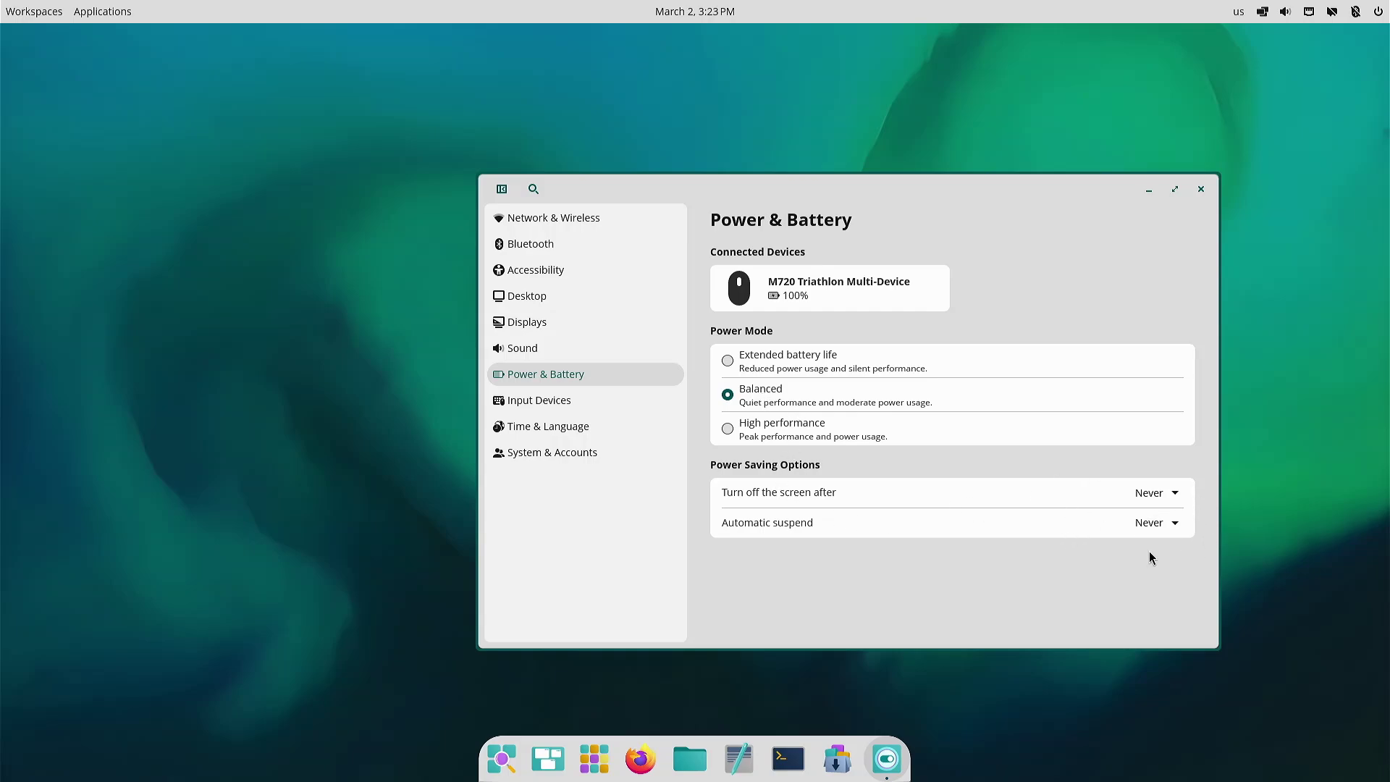
Step: Review the Keyboard settings under Input Devices, including the available Caps Lock key behaviors, without changing anything
{"action": "left_click", "coordinate": [561, 404]}
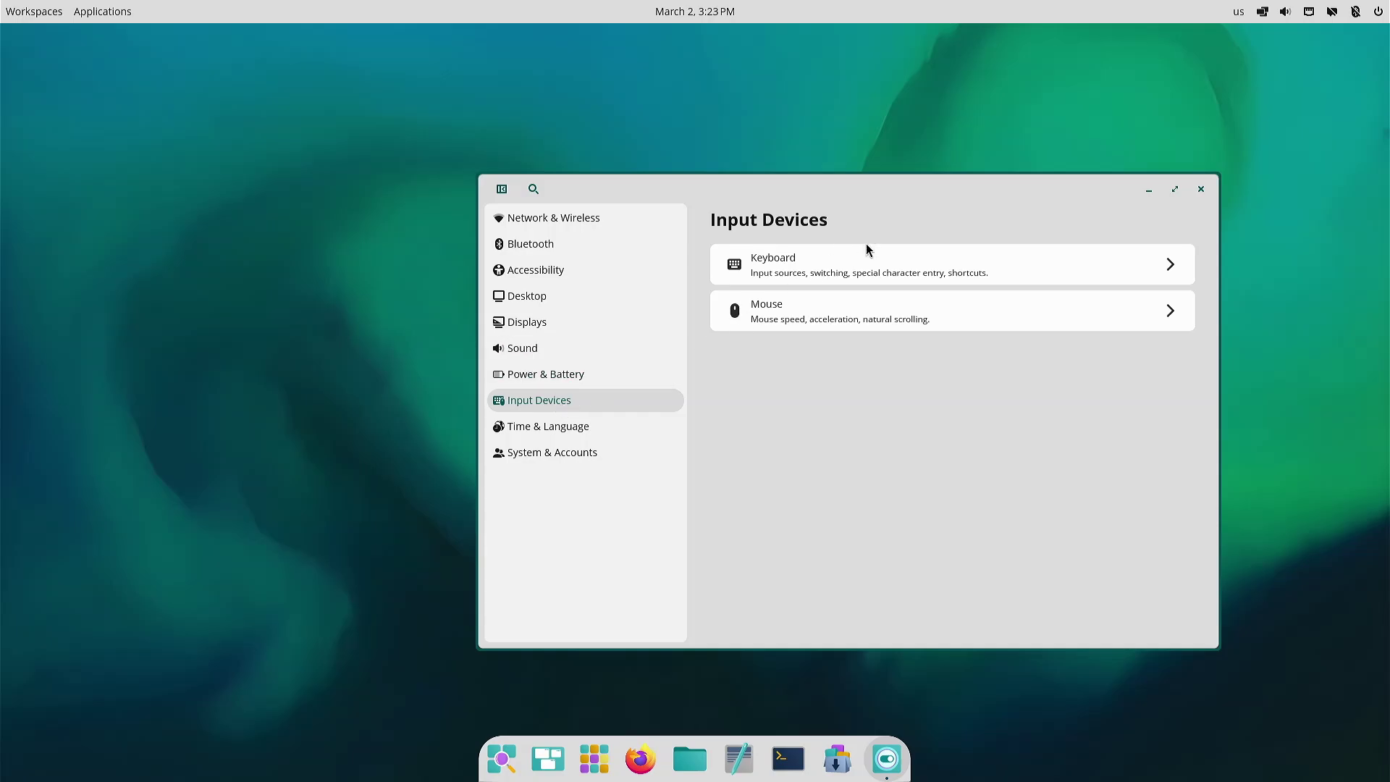
{"action": "left_click", "coordinate": [832, 269]}
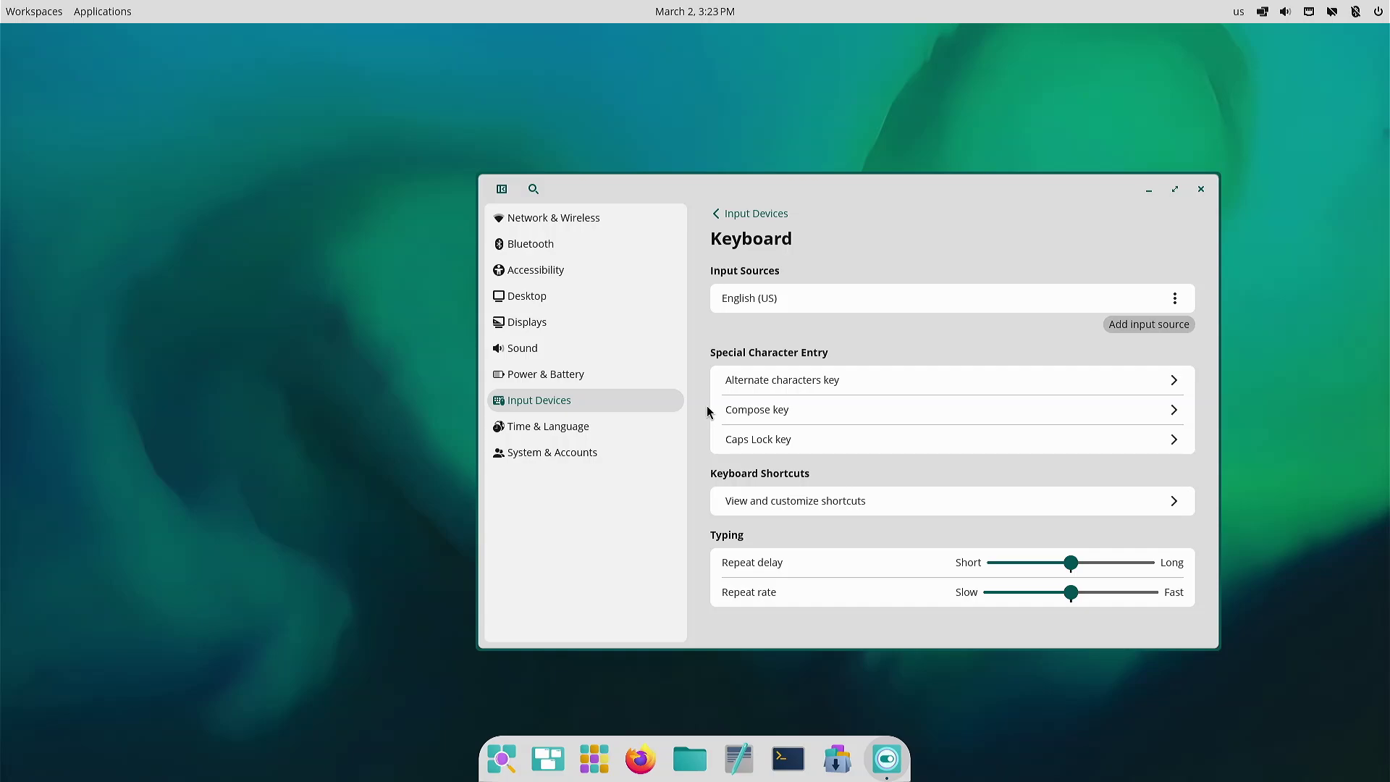
{"action": "left_click", "coordinate": [785, 445]}
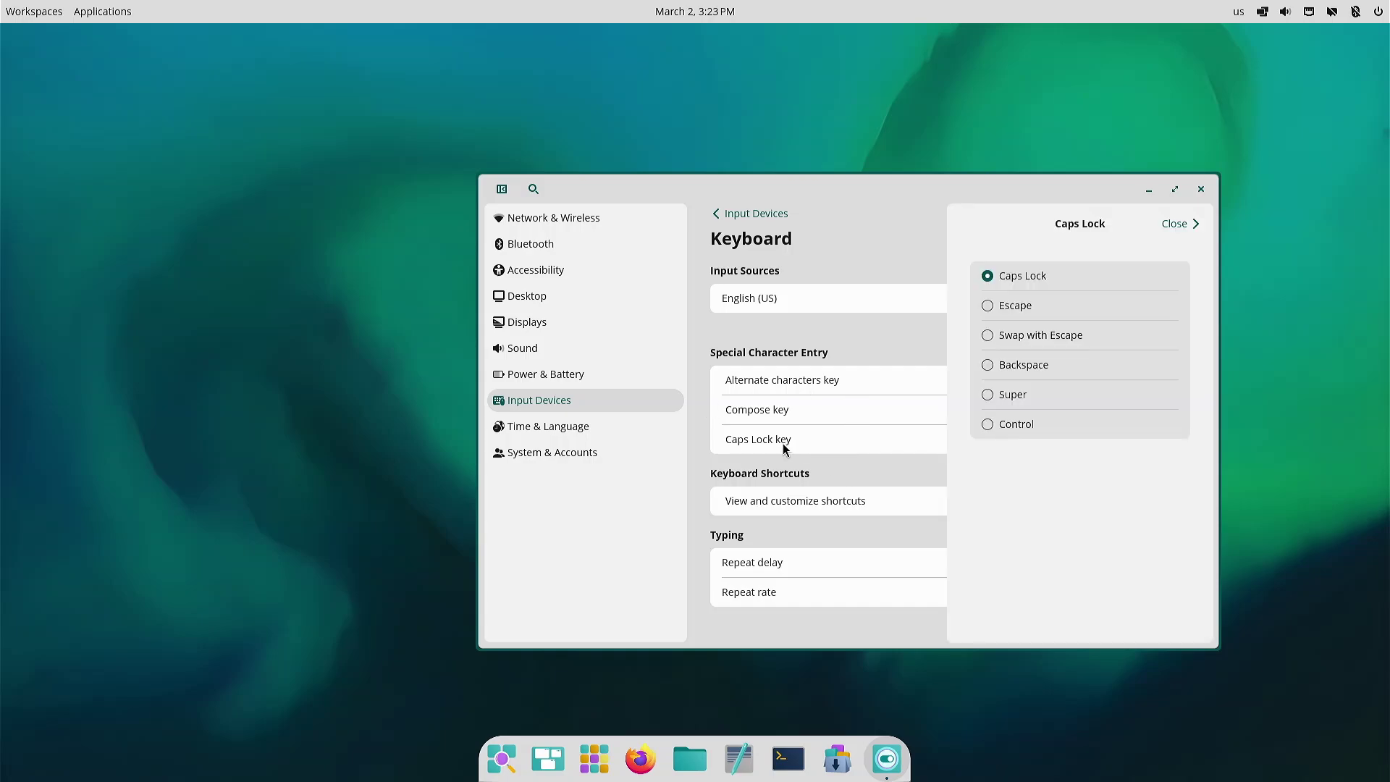
{"action": "left_click", "coordinate": [1193, 225]}
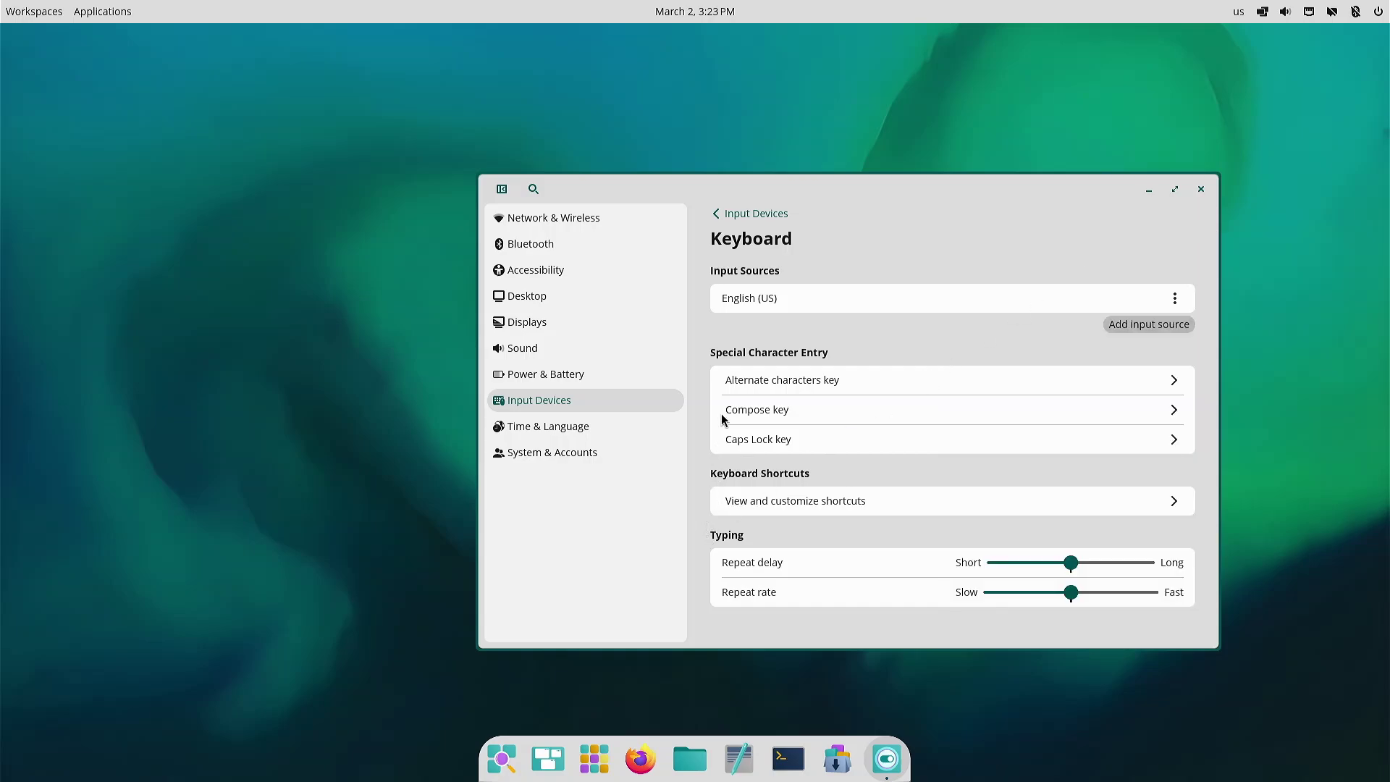
Step: Review the Date & Time settings and the list of time zones without choosing a different one
{"action": "left_click", "coordinate": [571, 427]}
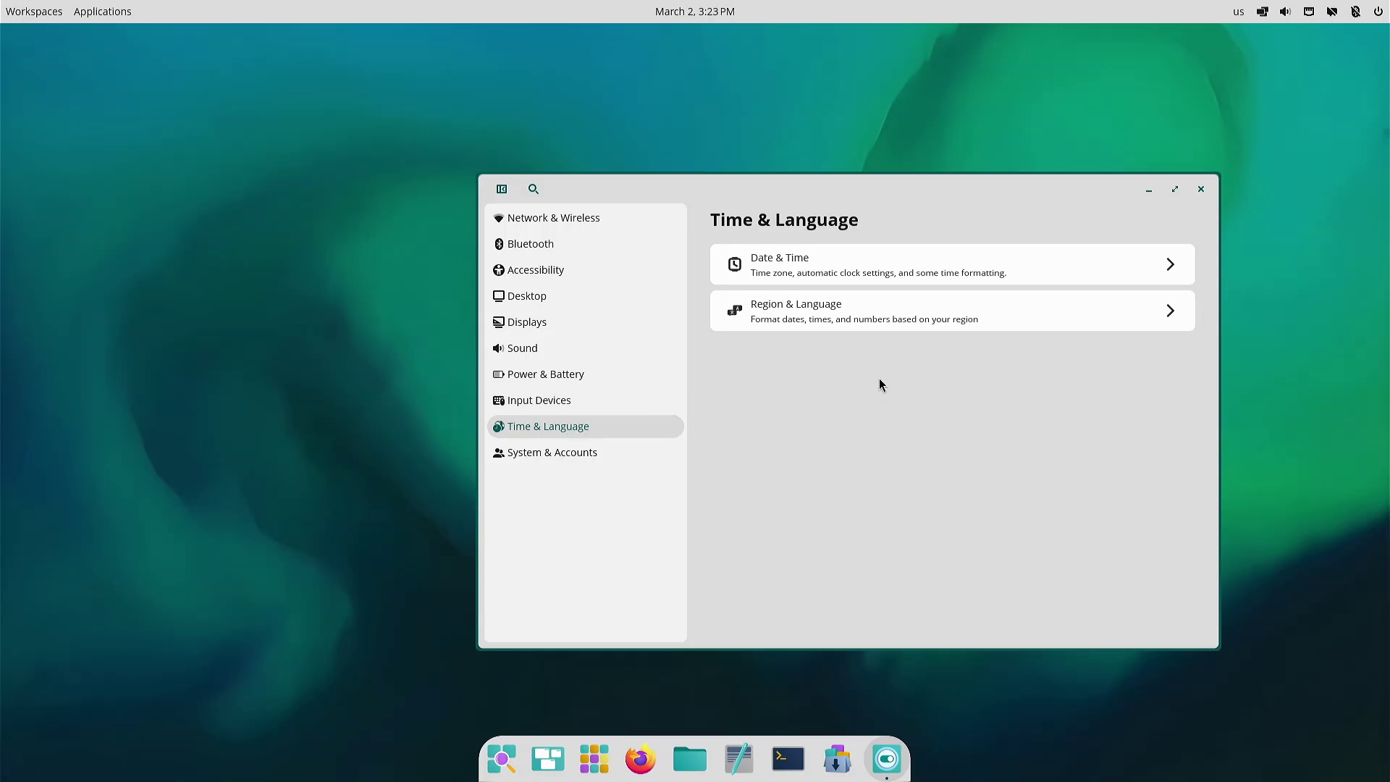
{"action": "left_click", "coordinate": [905, 273]}
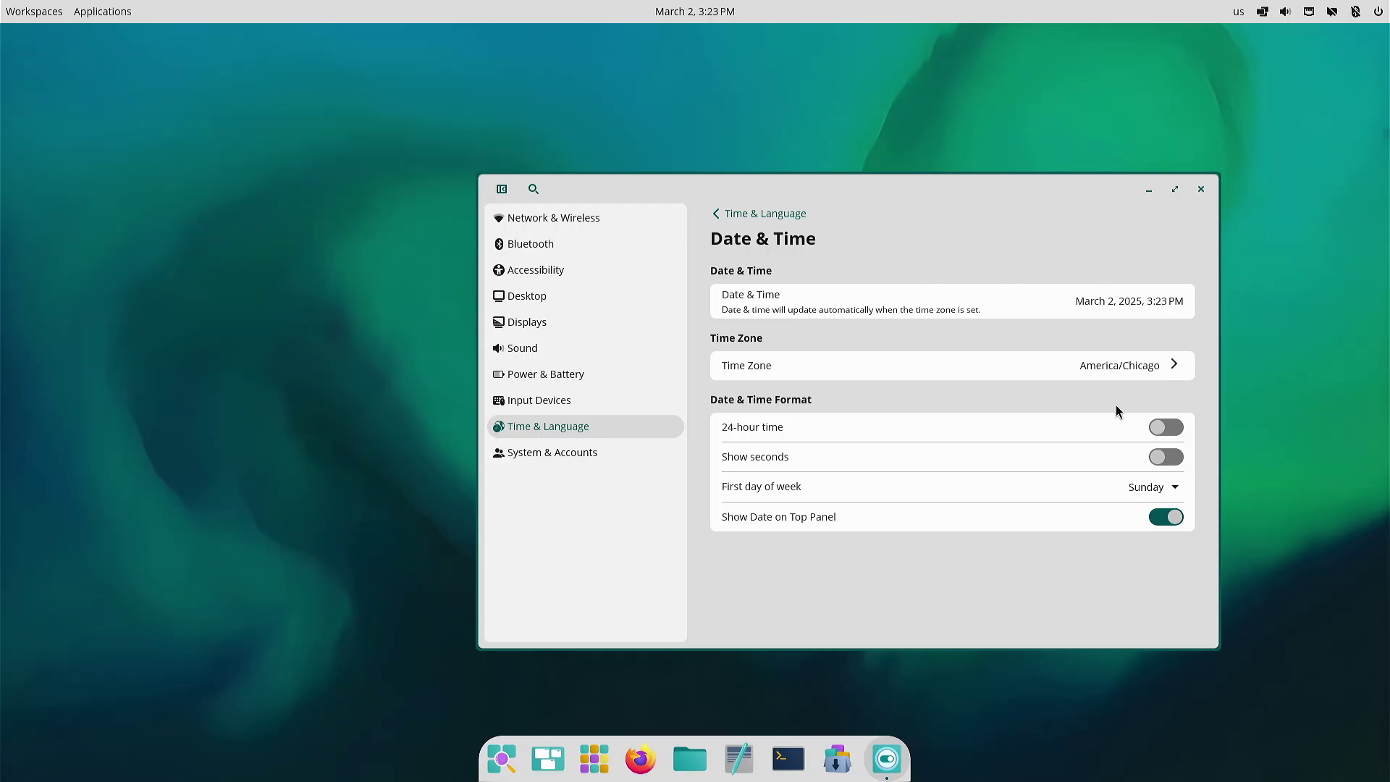
{"action": "left_click", "coordinate": [1129, 366]}
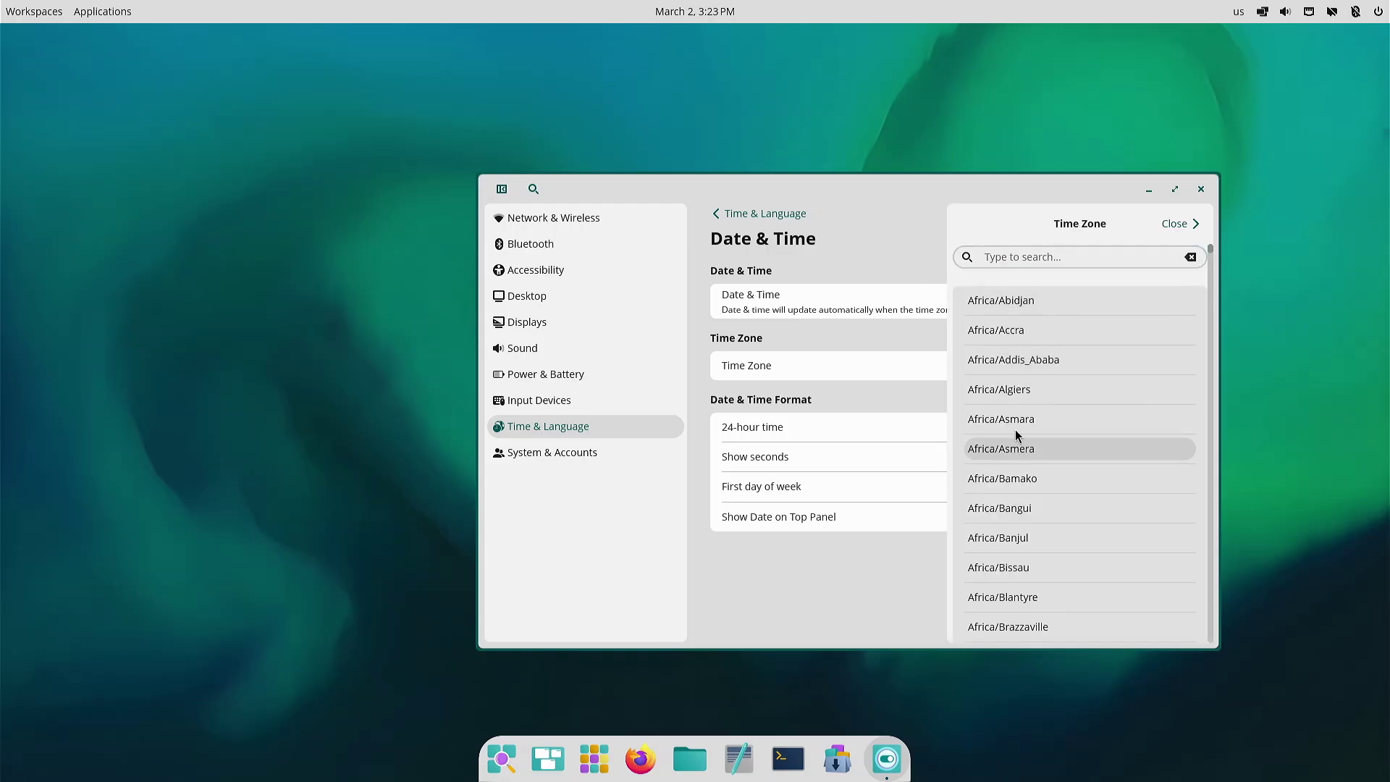
{"action": "left_click", "coordinate": [1183, 226]}
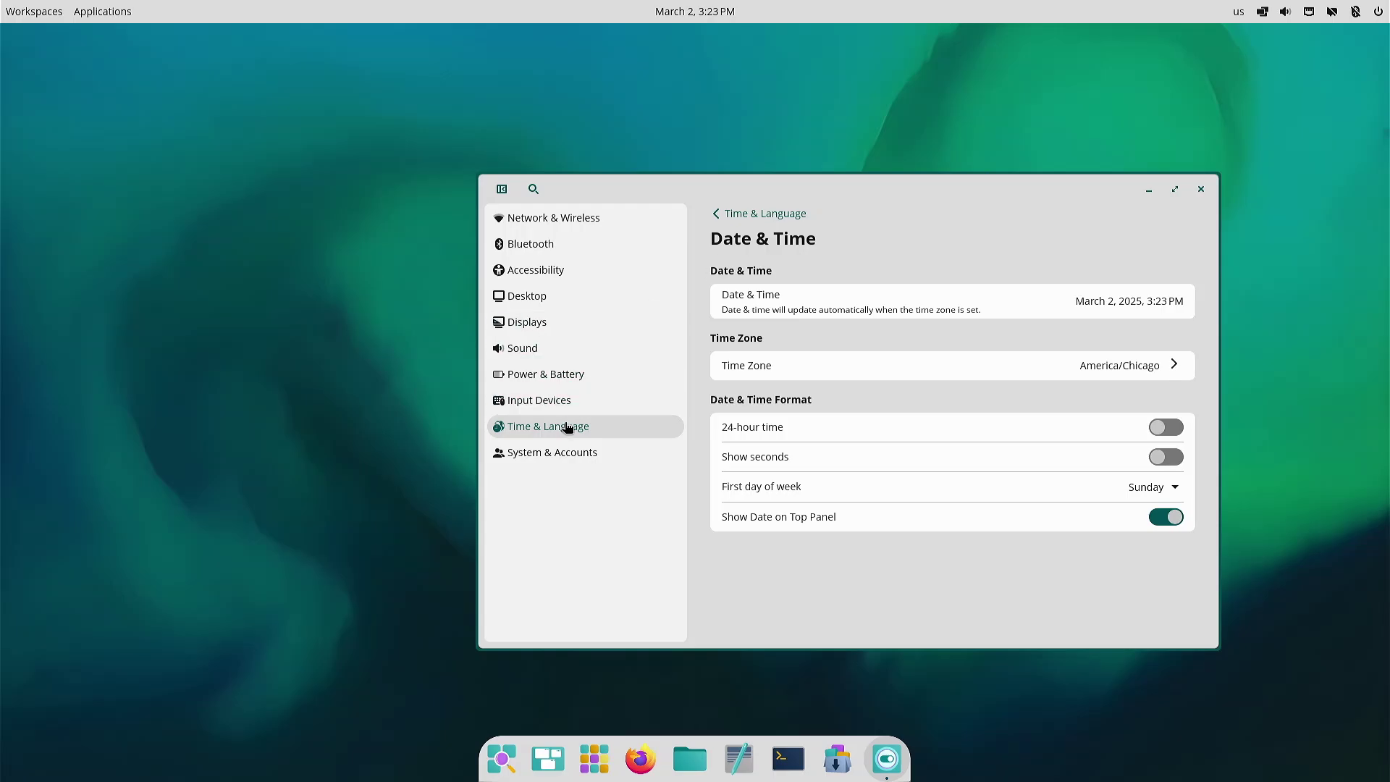
Step: View the About page with the hardware and operating system details under System & Accounts, and close the settings window
{"action": "left_click", "coordinate": [562, 452]}
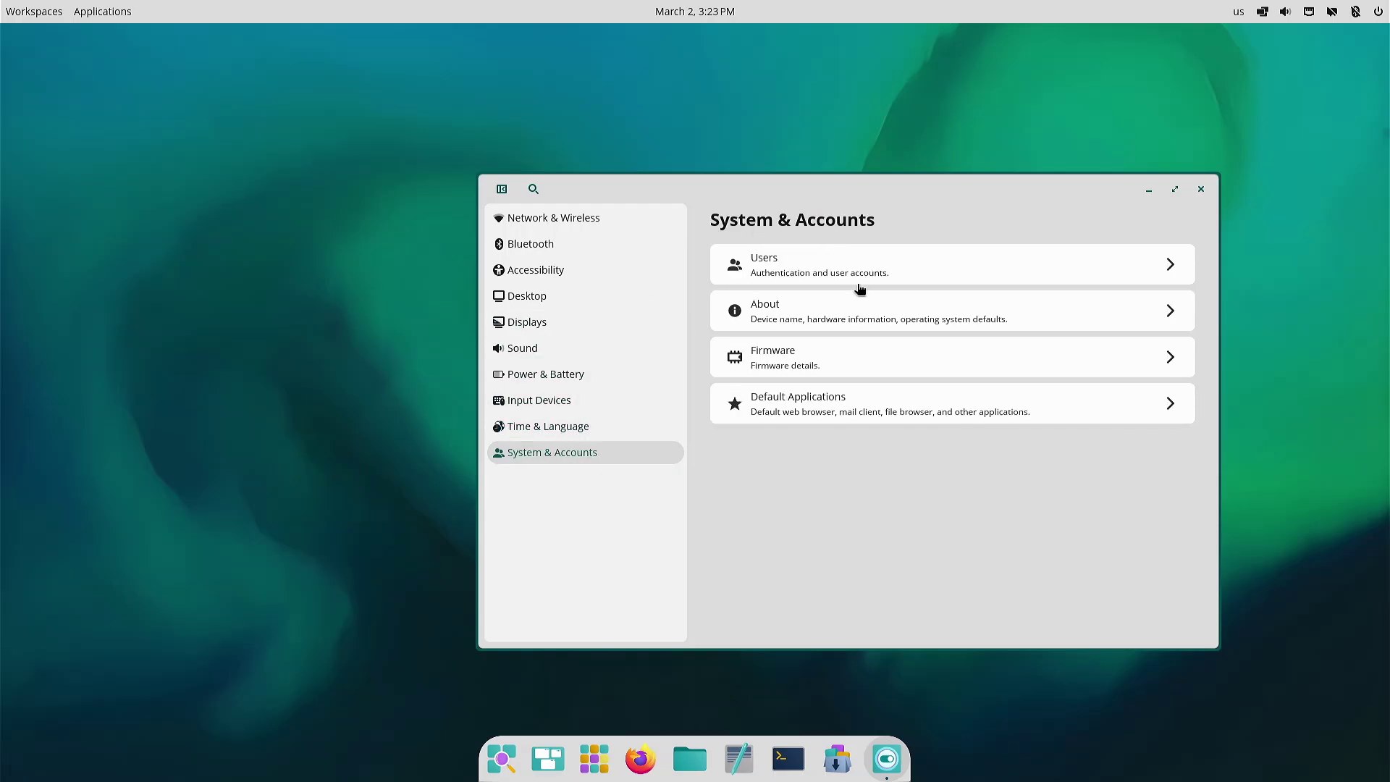
{"action": "left_click", "coordinate": [854, 304]}
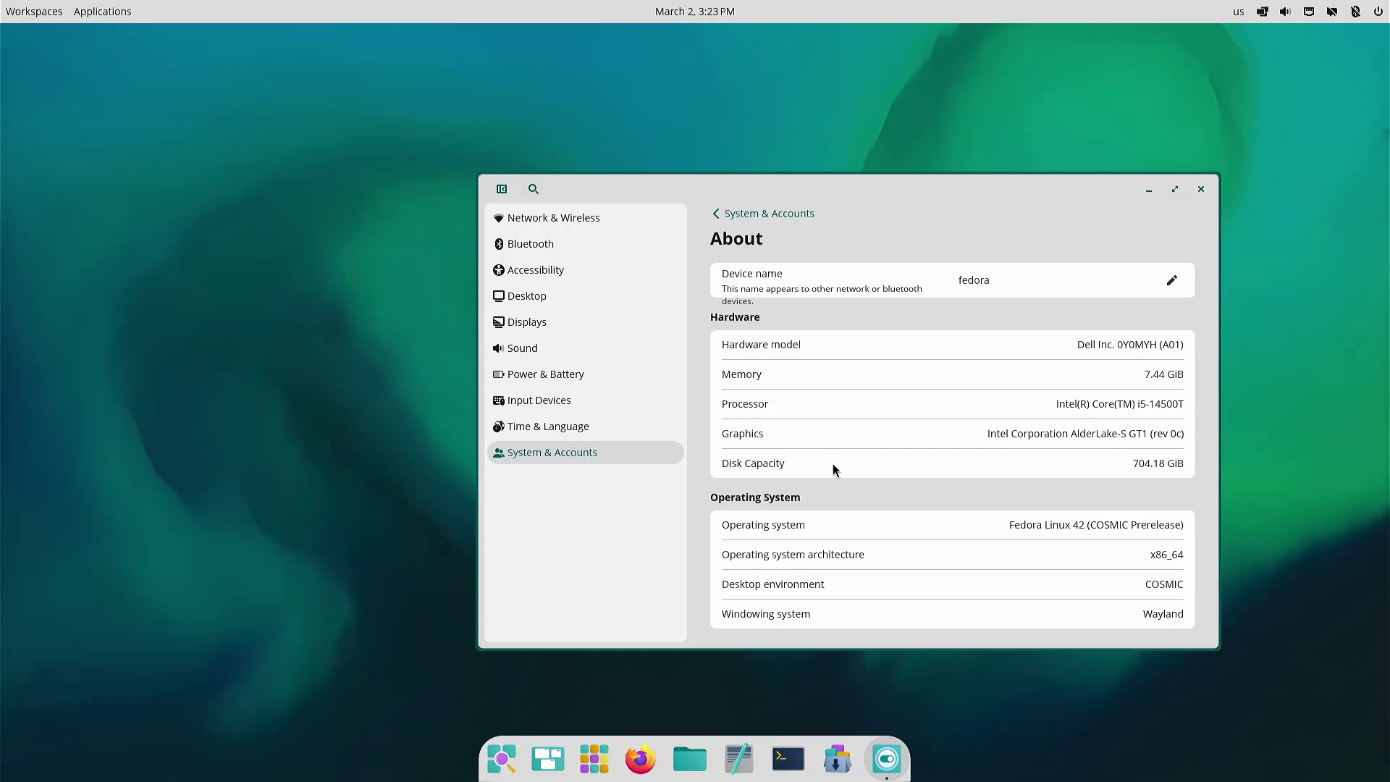
{"action": "left_click", "coordinate": [1201, 189]}
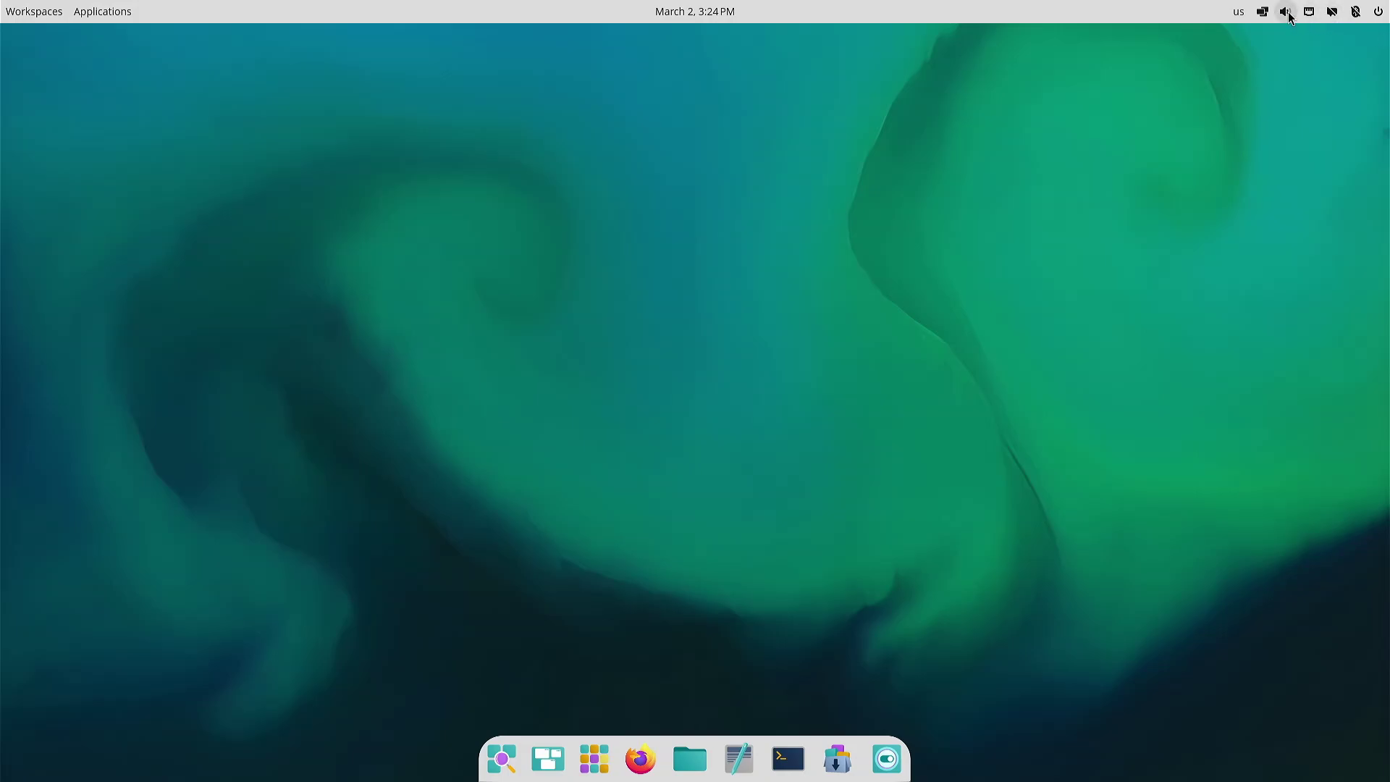
Step: Check the input source applet and the Keyboard settings it links to, and close the settings window
{"action": "left_click", "coordinate": [1239, 12]}
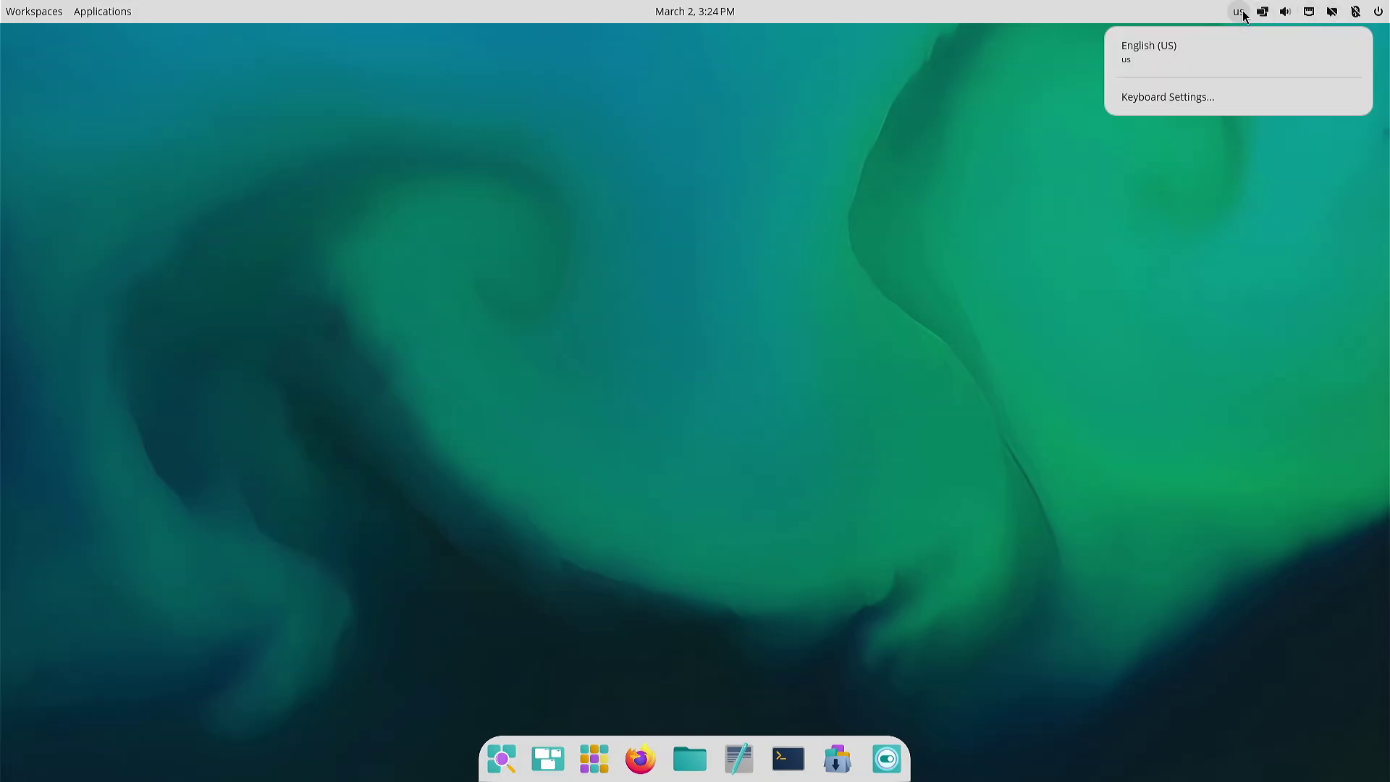
{"action": "left_click", "coordinate": [1184, 94]}
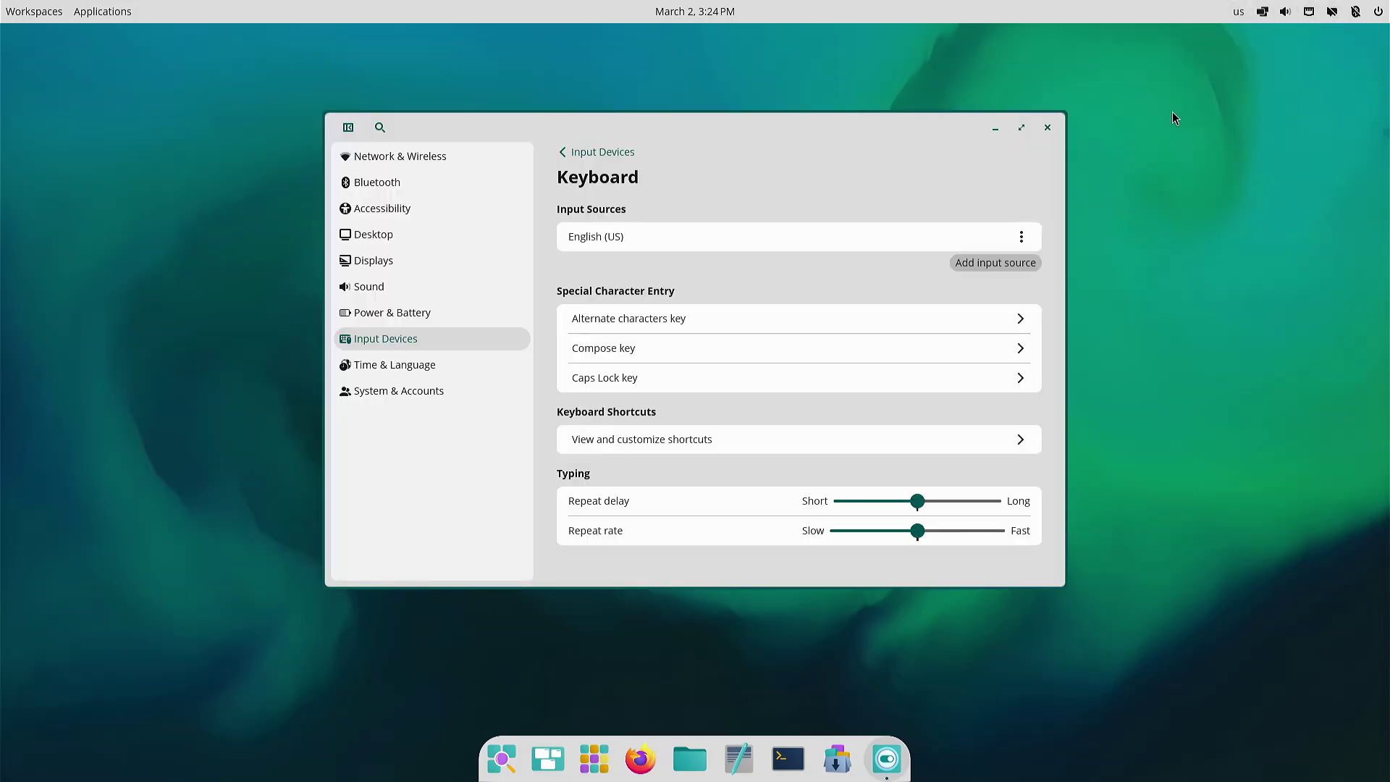
{"action": "left_click", "coordinate": [1055, 129]}
Step: Check the window tiling applet and the Window management settings it links to, and close the settings window
{"action": "left_click", "coordinate": [1261, 12]}
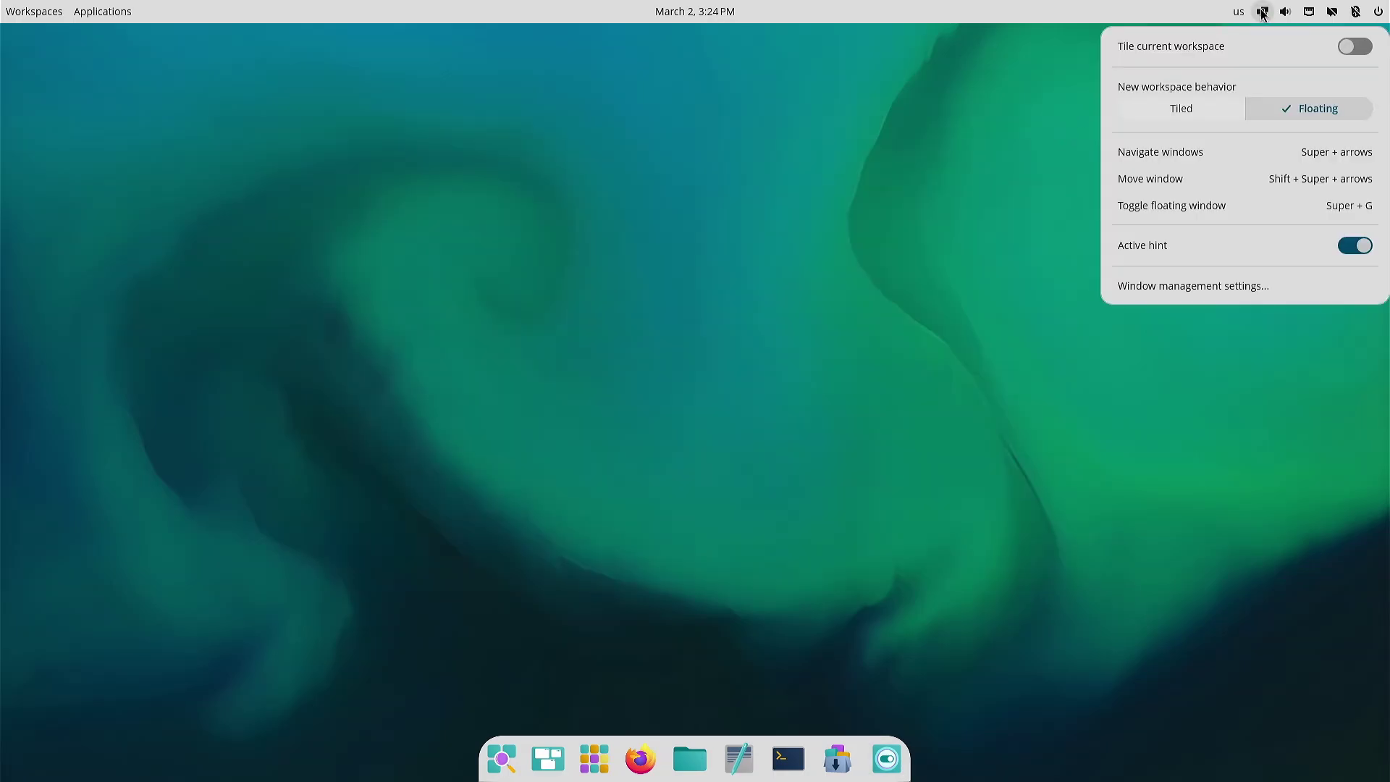
{"action": "left_click", "coordinate": [1200, 284]}
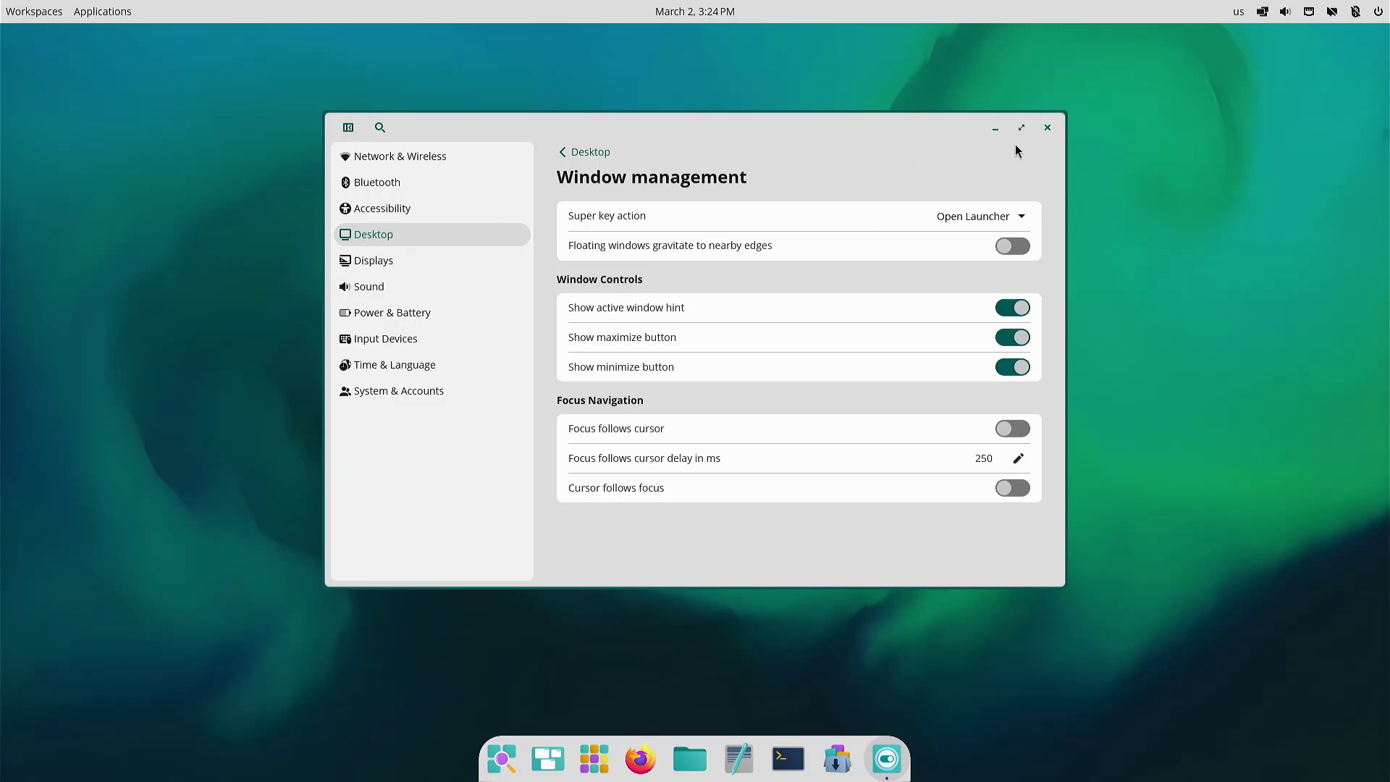
{"action": "left_click", "coordinate": [1049, 129]}
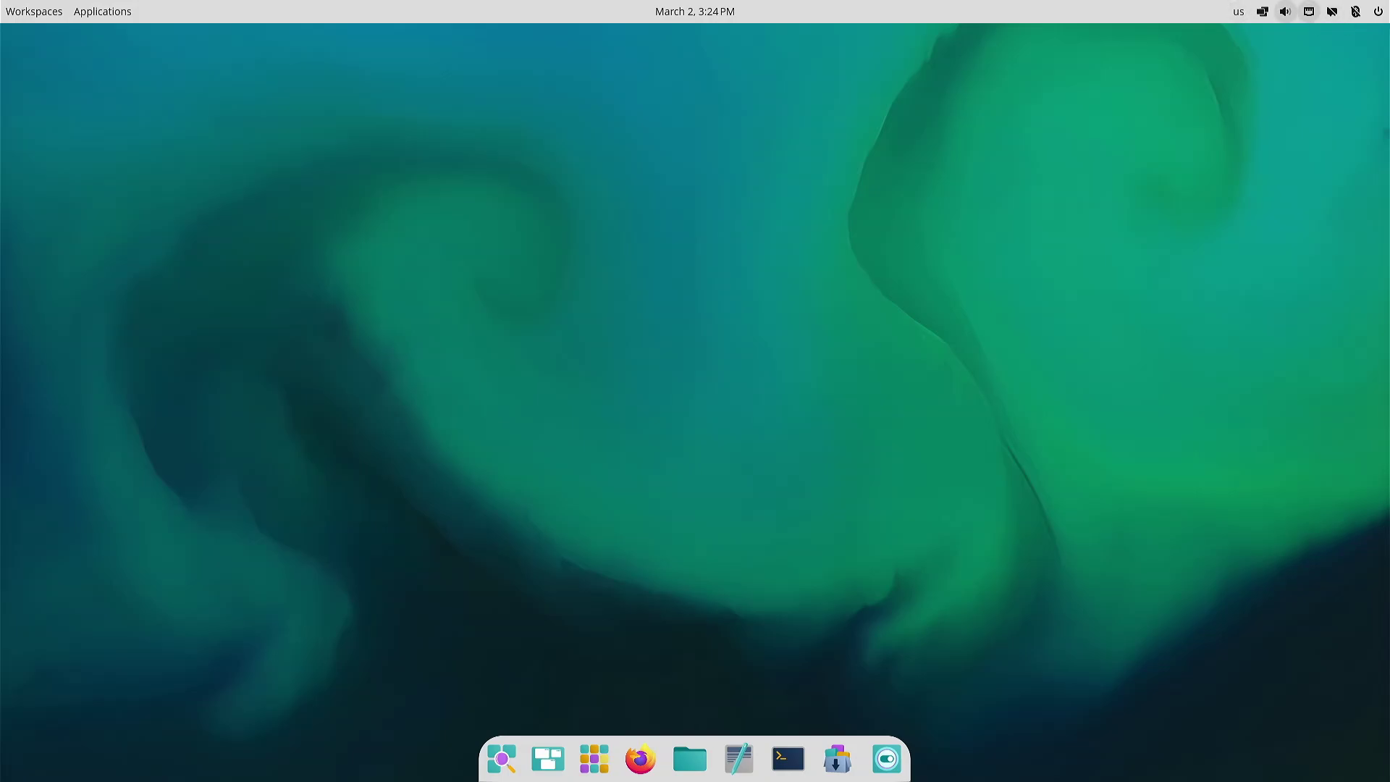
Step: Launch COSMIC Terminal, look over its view options, and close it
{"action": "left_click", "coordinate": [789, 768]}
{"action": "left_click", "coordinate": [423, 129]}
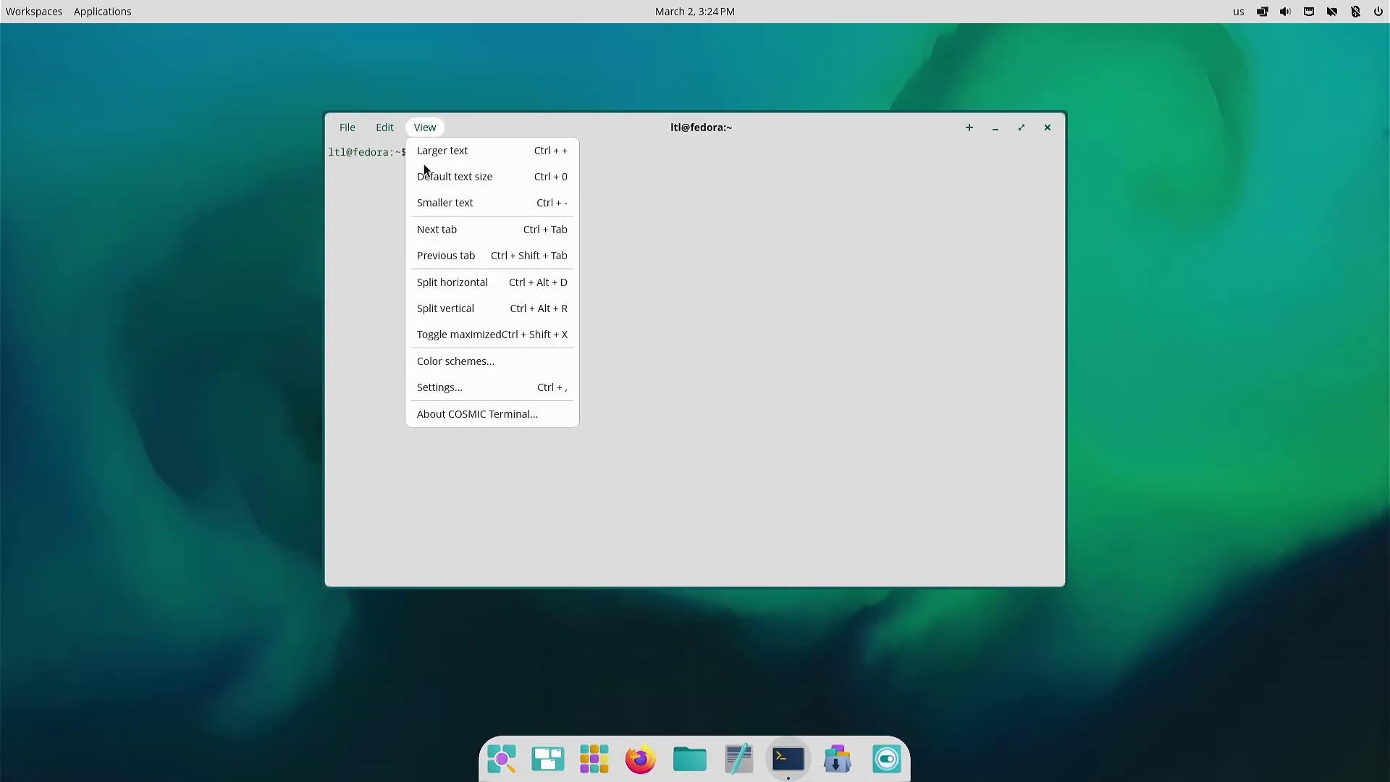
{"action": "left_click", "coordinate": [753, 421]}
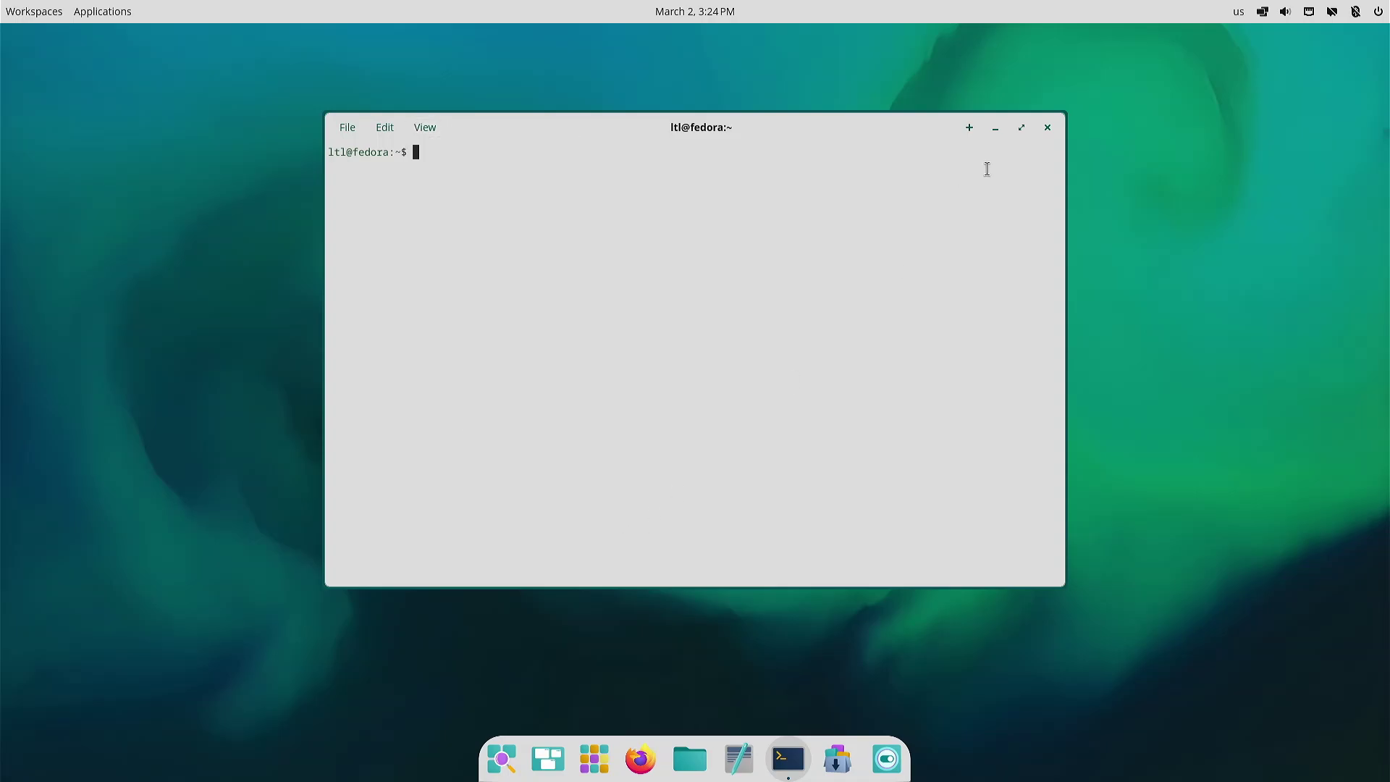
{"action": "left_click", "coordinate": [1047, 128]}
Step: Launch COSMIC Text Editor, look over its view options, and close it
{"action": "left_click", "coordinate": [739, 758]}
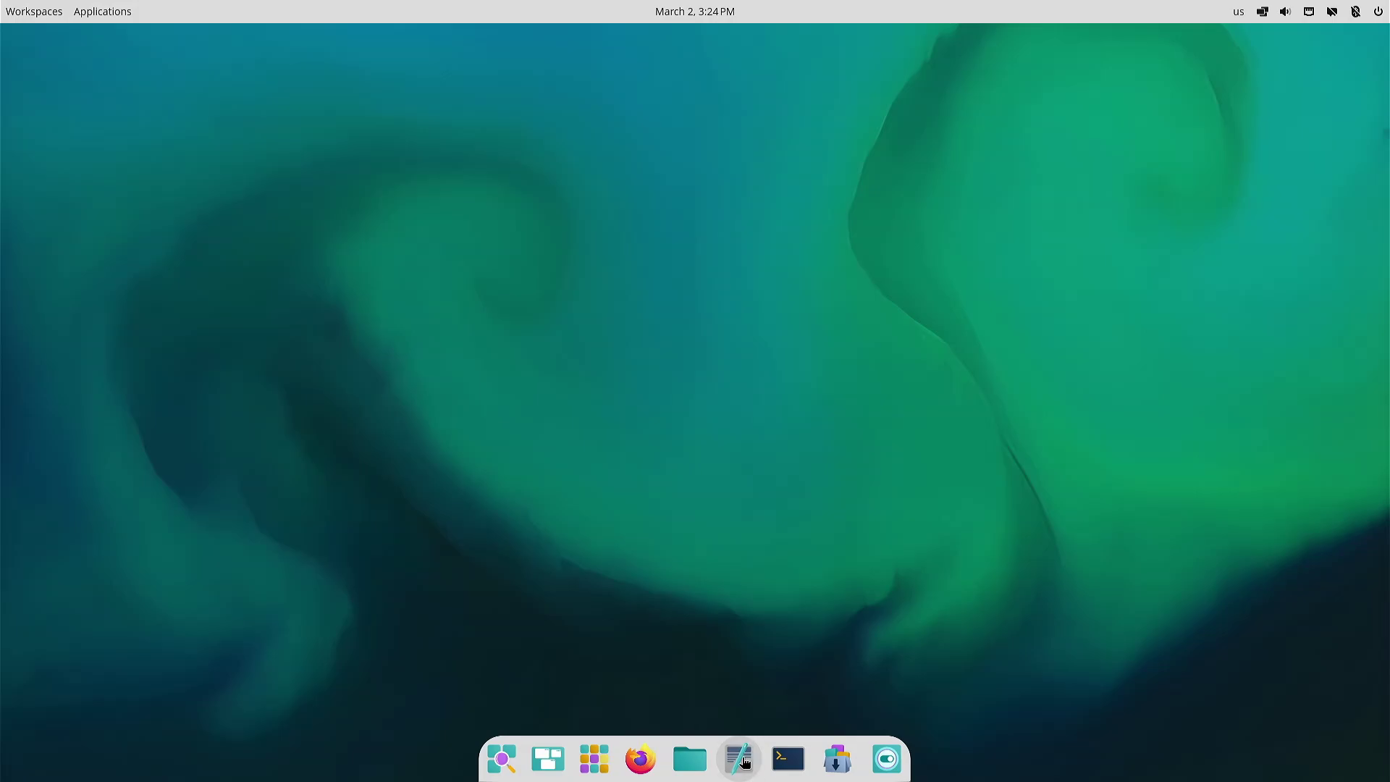
{"action": "left_click", "coordinate": [457, 134]}
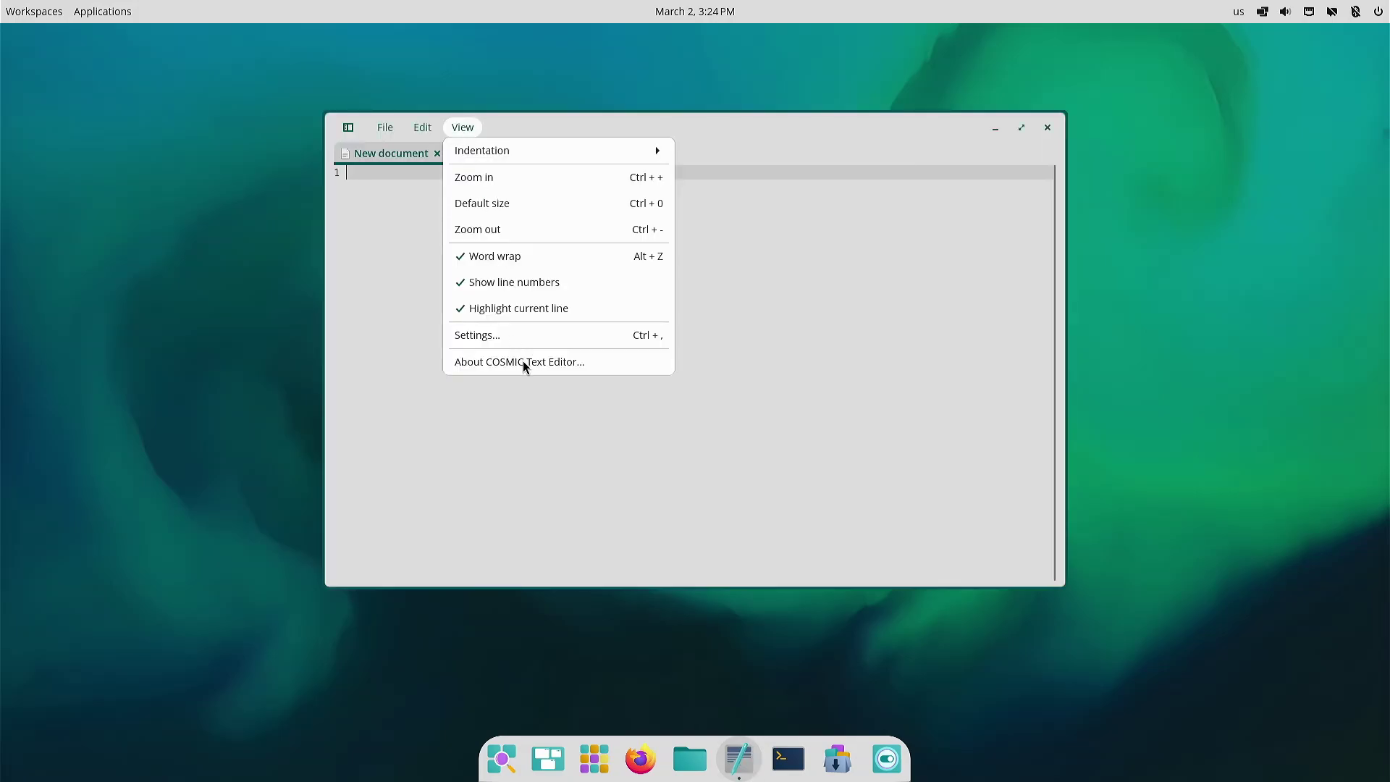
{"action": "left_click", "coordinate": [1046, 128]}
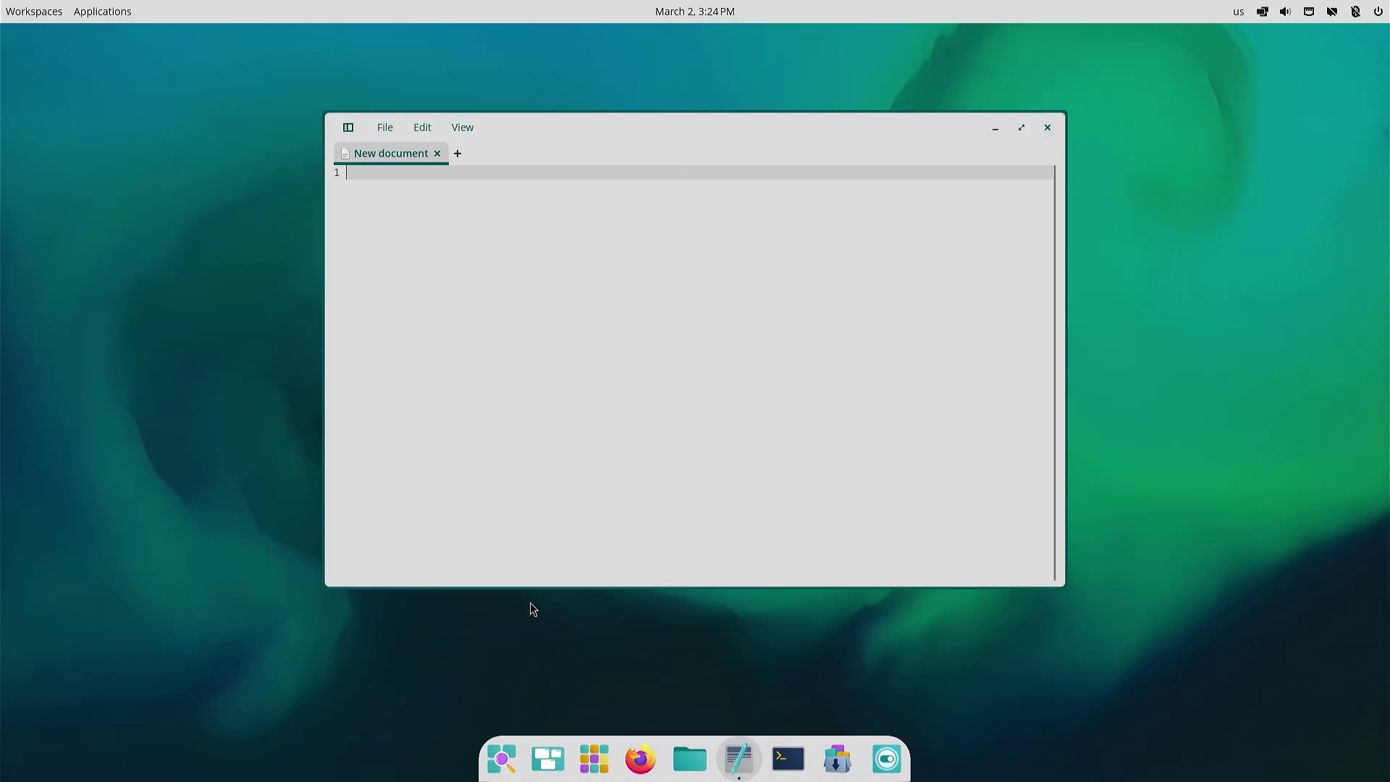
{"action": "left_click", "coordinate": [1047, 127]}
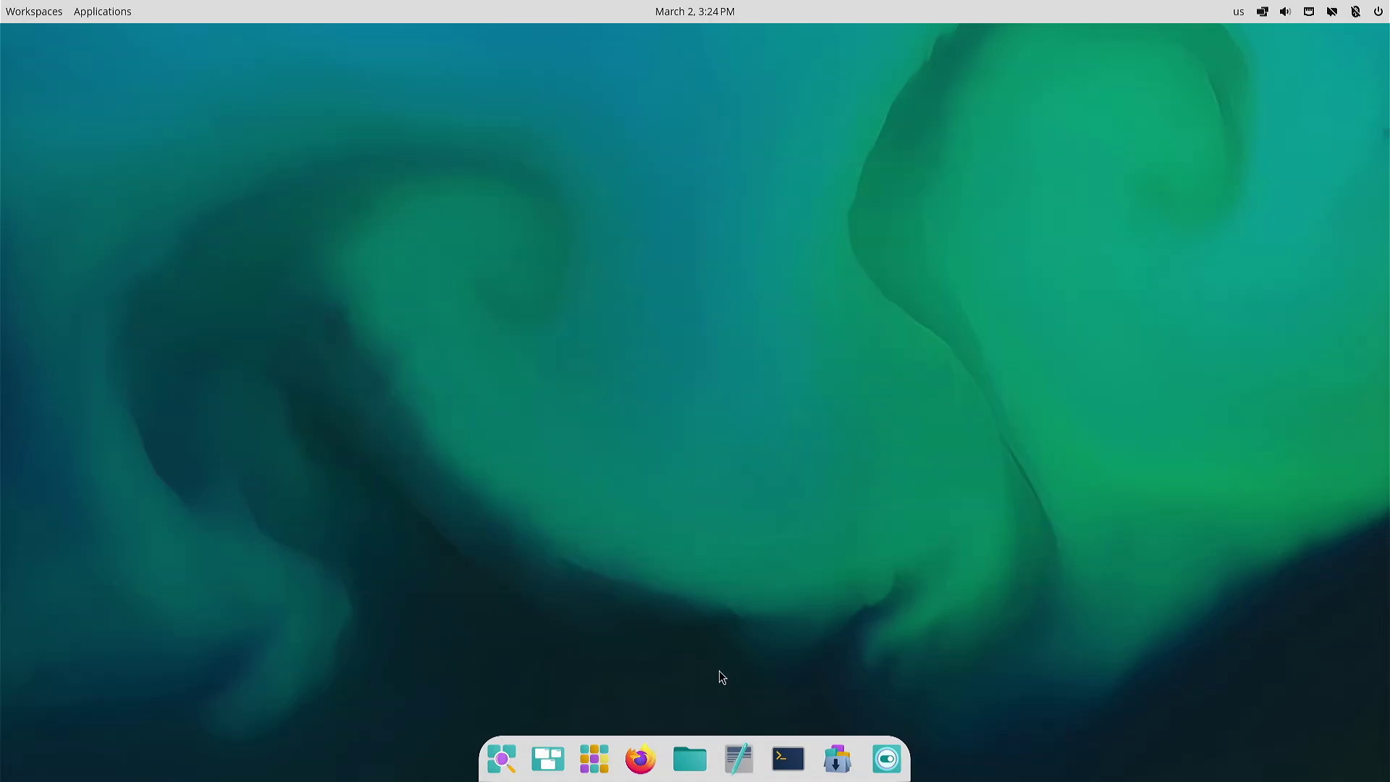
Step: Launch Firefox and try minimizing its window to the dock, restoring it and minimizing it again
{"action": "left_click", "coordinate": [640, 770]}
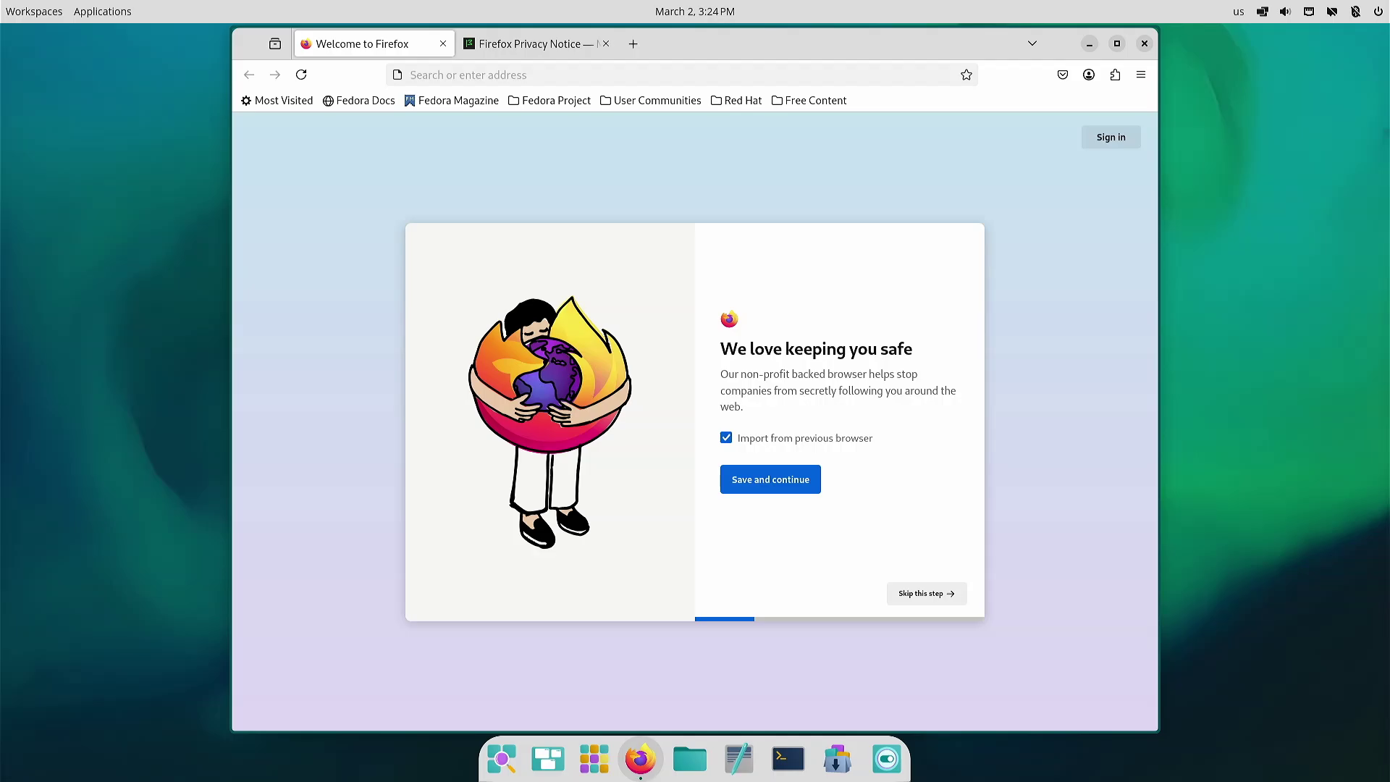
{"action": "left_click", "coordinate": [641, 767]}
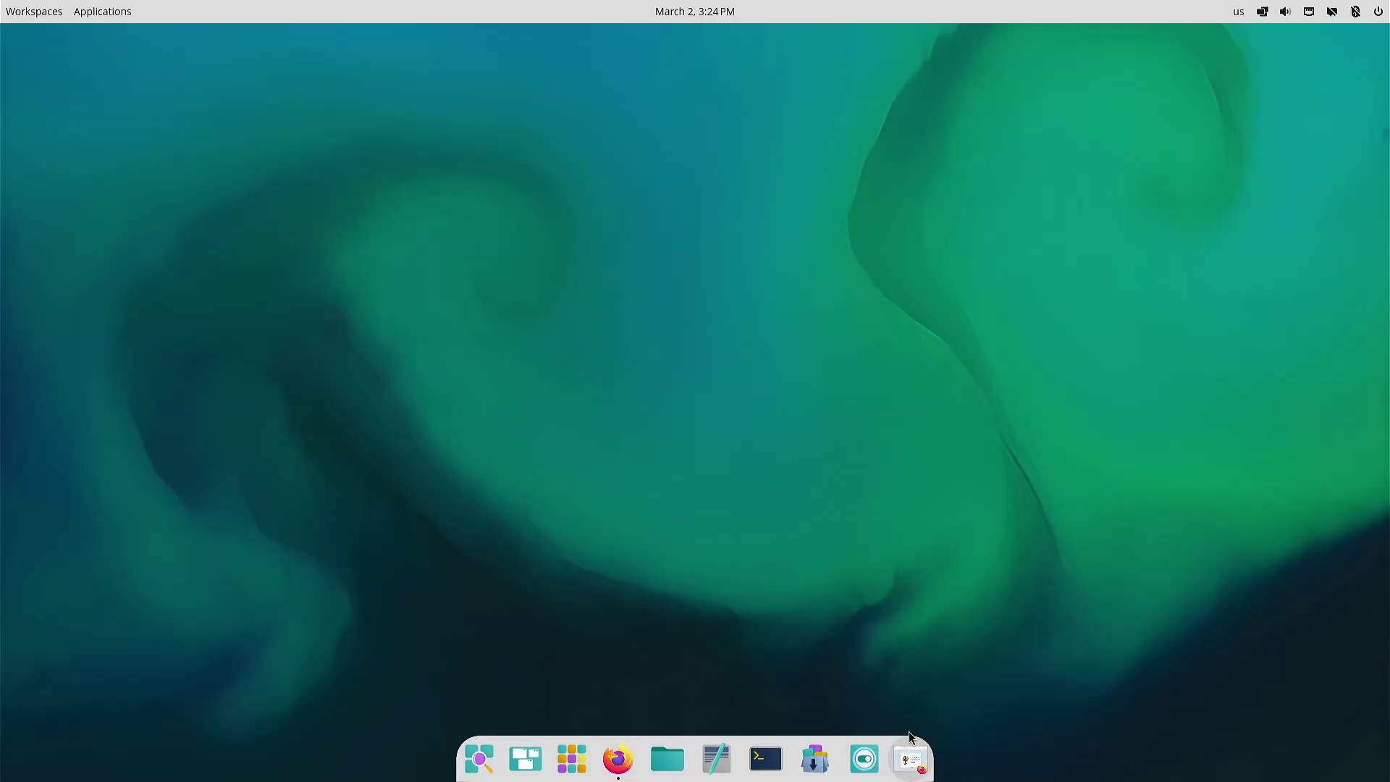
{"action": "left_click", "coordinate": [906, 760]}
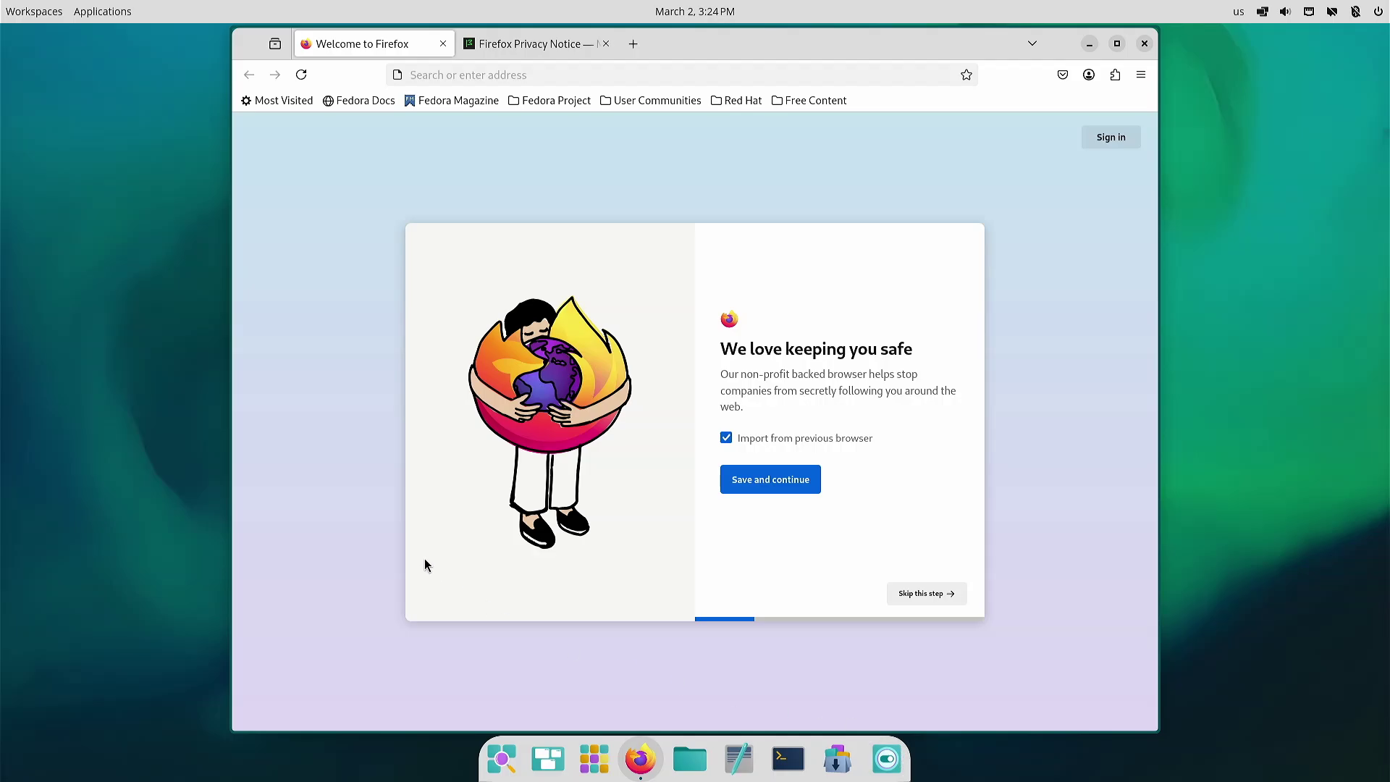
{"action": "left_click", "coordinate": [640, 759]}
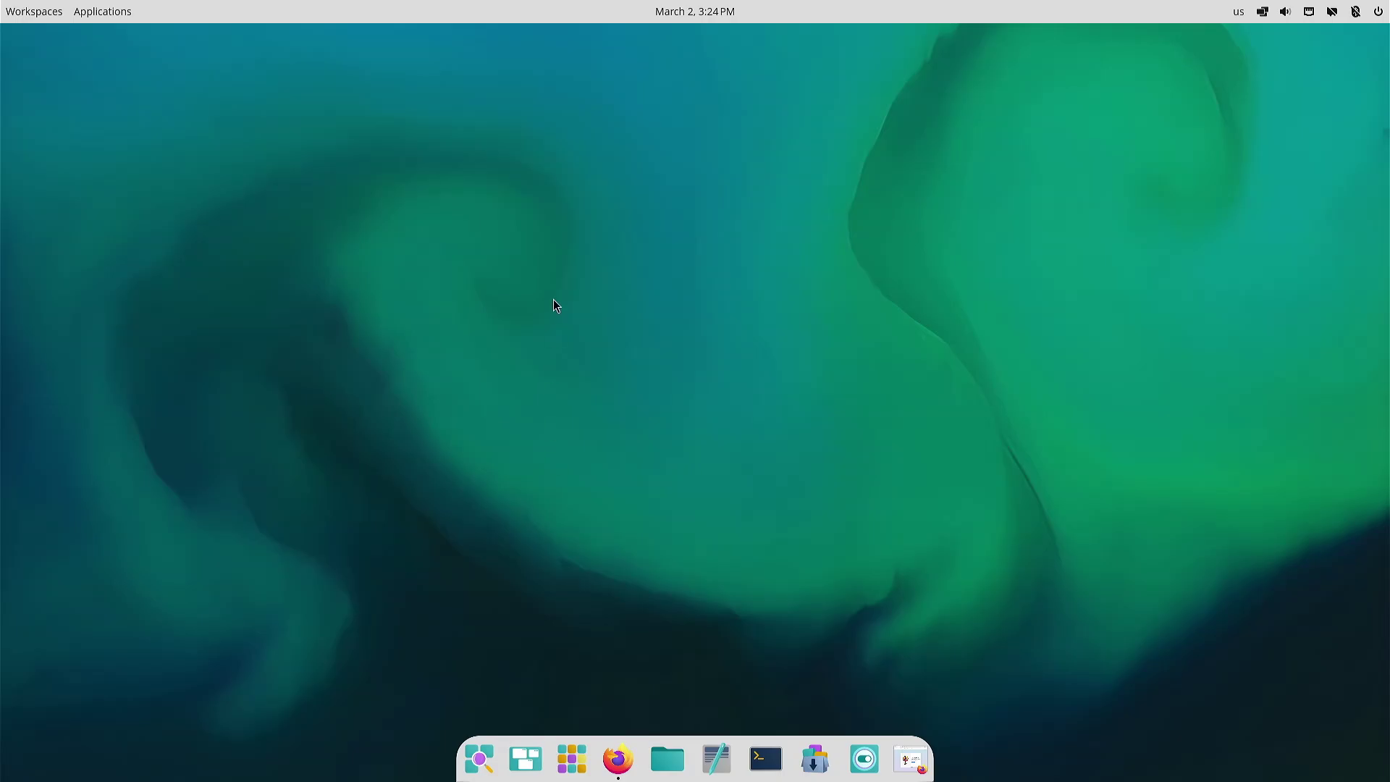
Step: Look over the desktop's context options and dismiss them, and restore and close the minimized Firefox window
{"action": "right_click", "coordinate": [554, 302]}
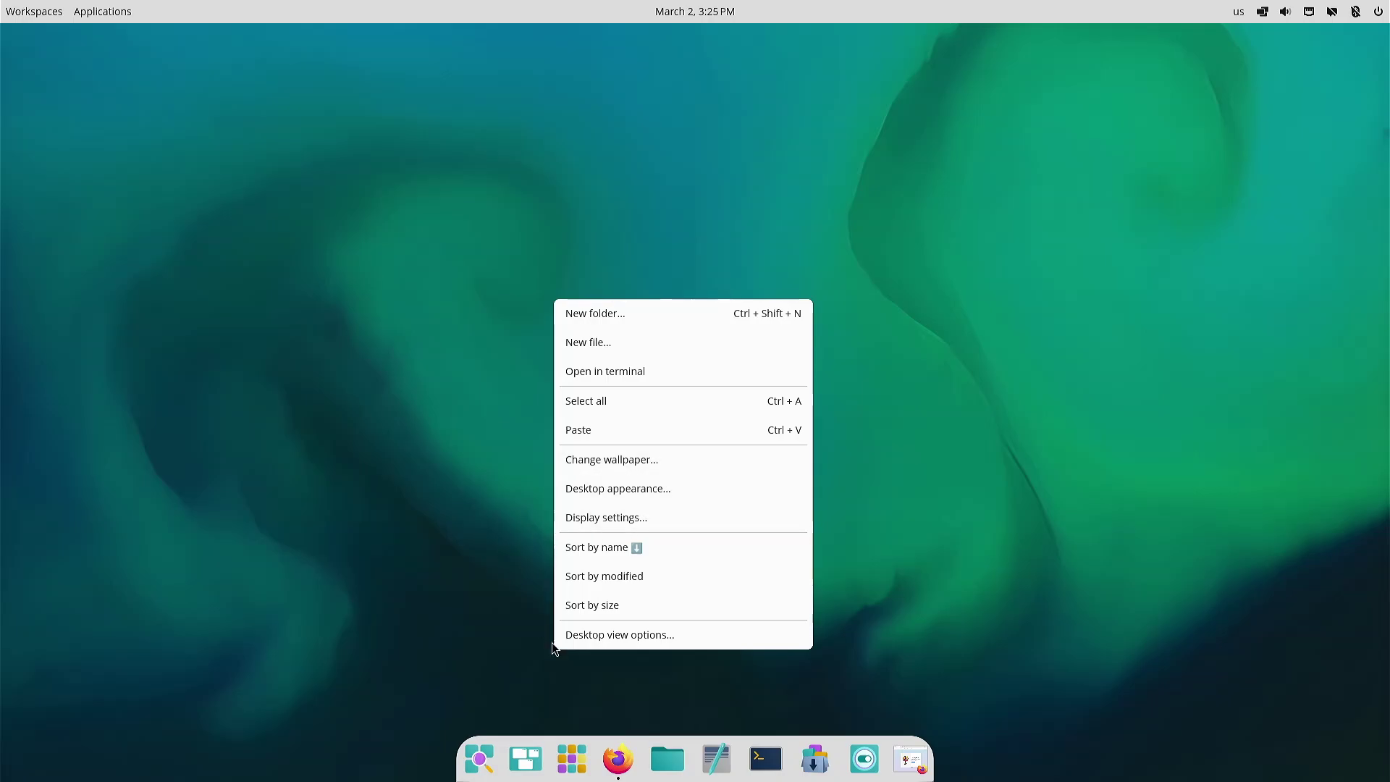
{"action": "left_click", "coordinate": [532, 666]}
{"action": "left_click", "coordinate": [617, 758]}
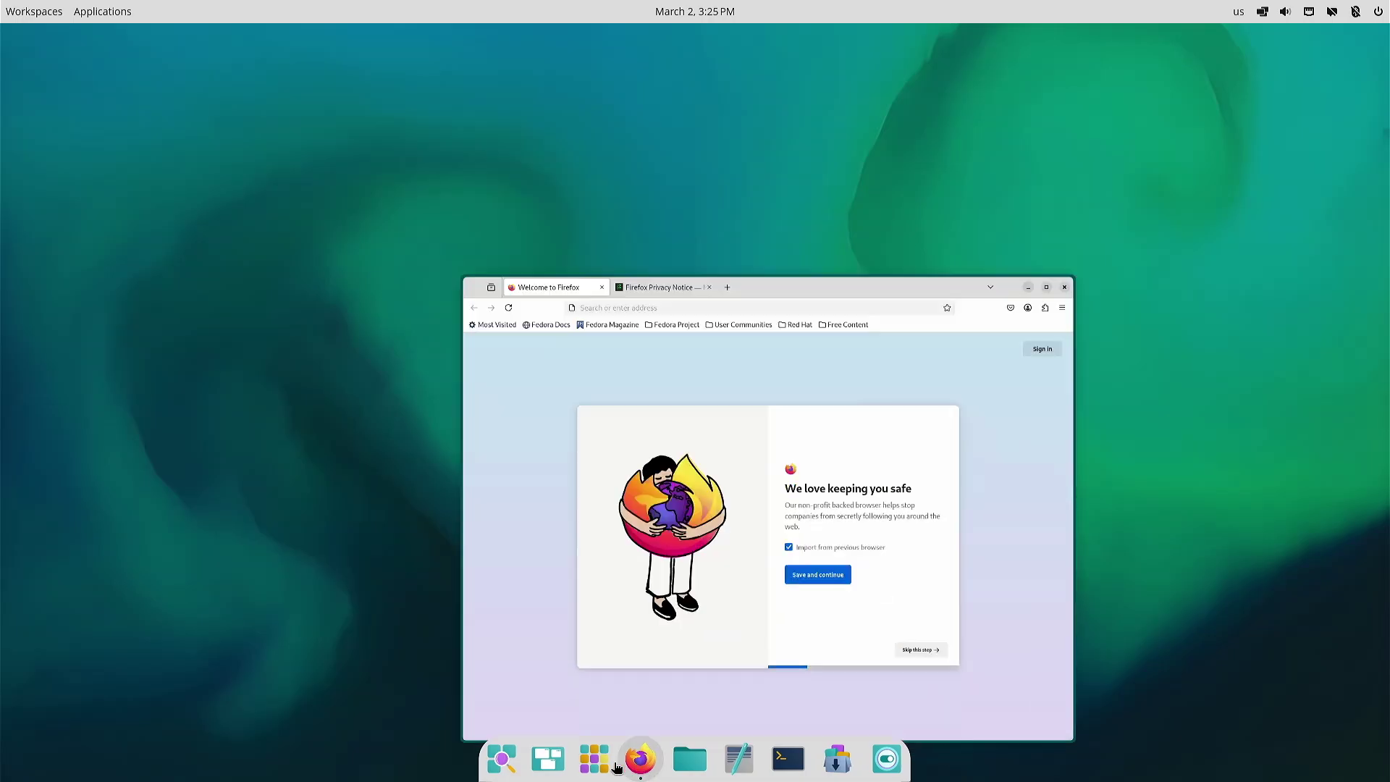
{"action": "left_click", "coordinate": [1144, 43]}
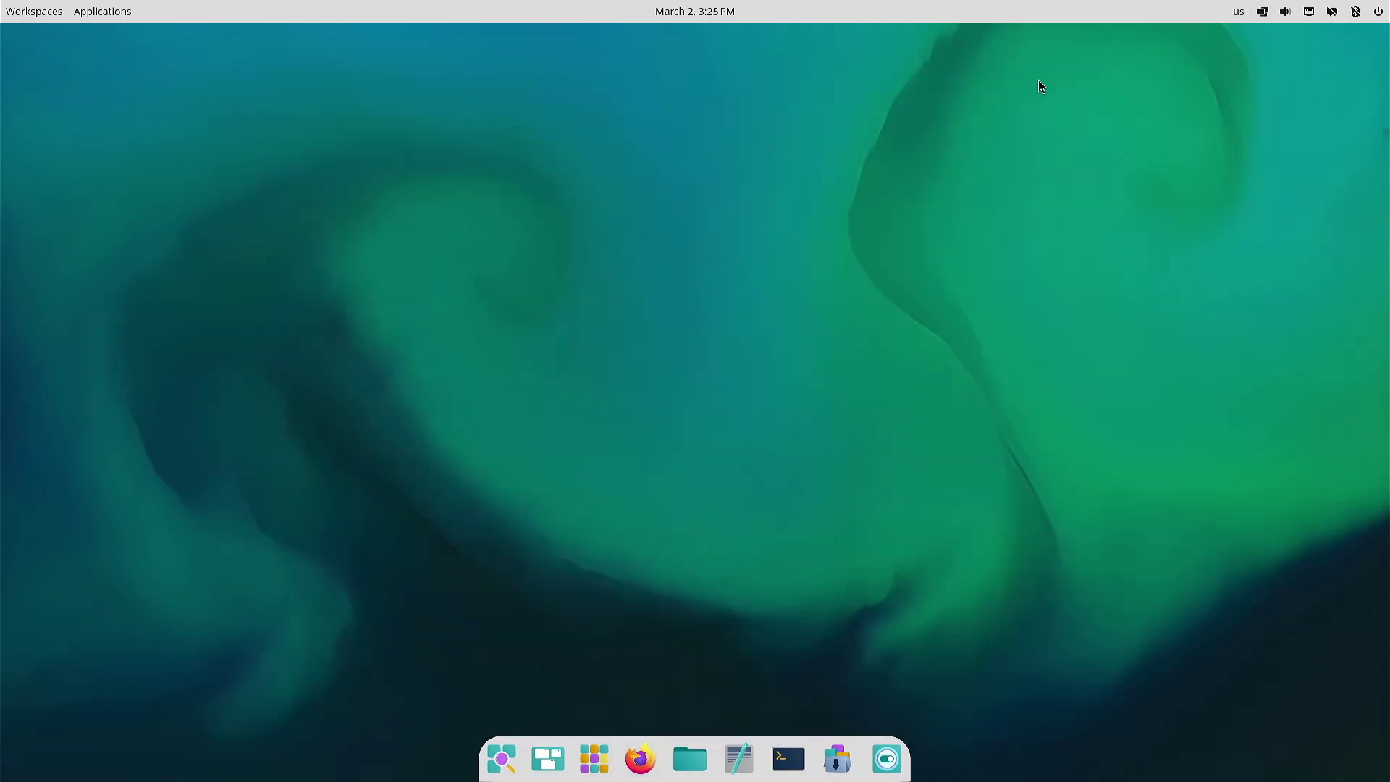
Step: Browse the Office, System and Utilities groups in the application library and launch Calculator
{"action": "left_click", "coordinate": [598, 761]}
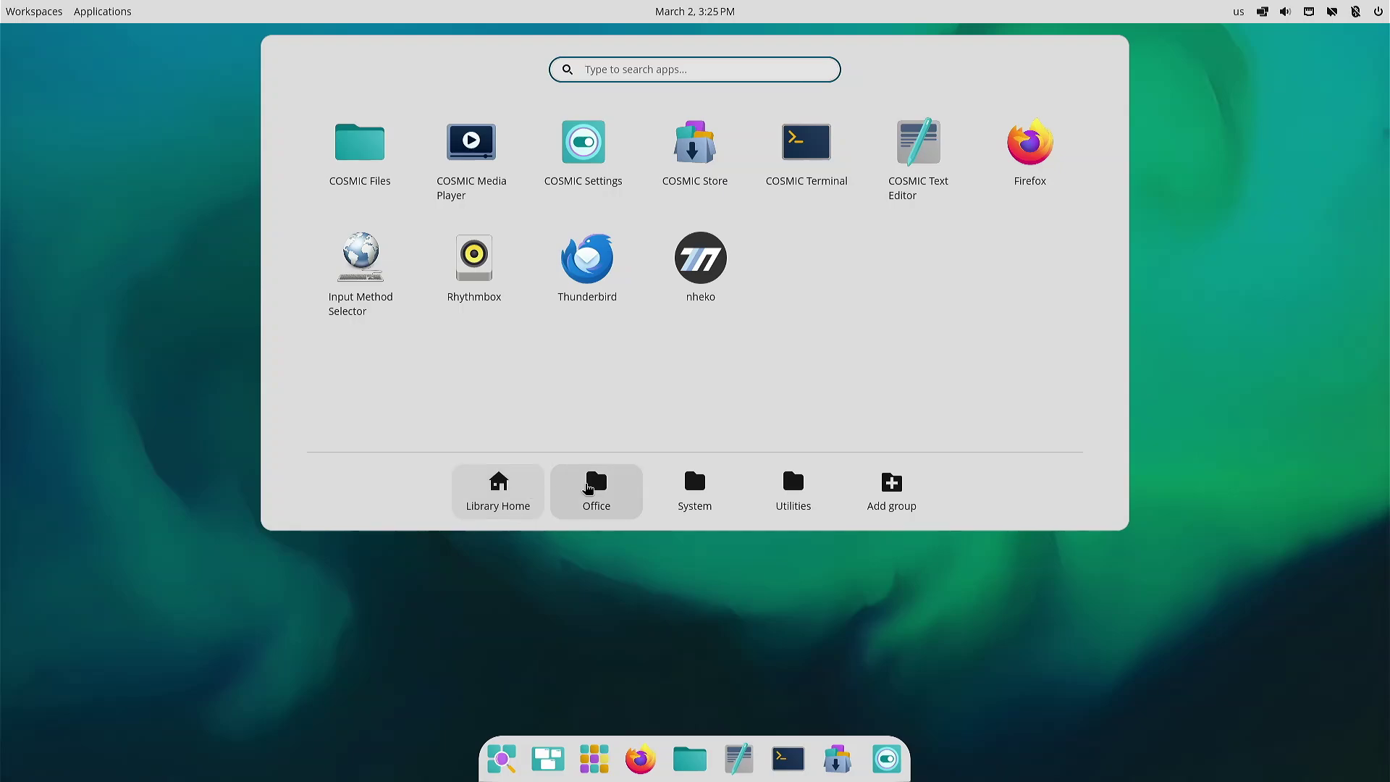
{"action": "left_click", "coordinate": [588, 486]}
{"action": "left_click", "coordinate": [691, 482]}
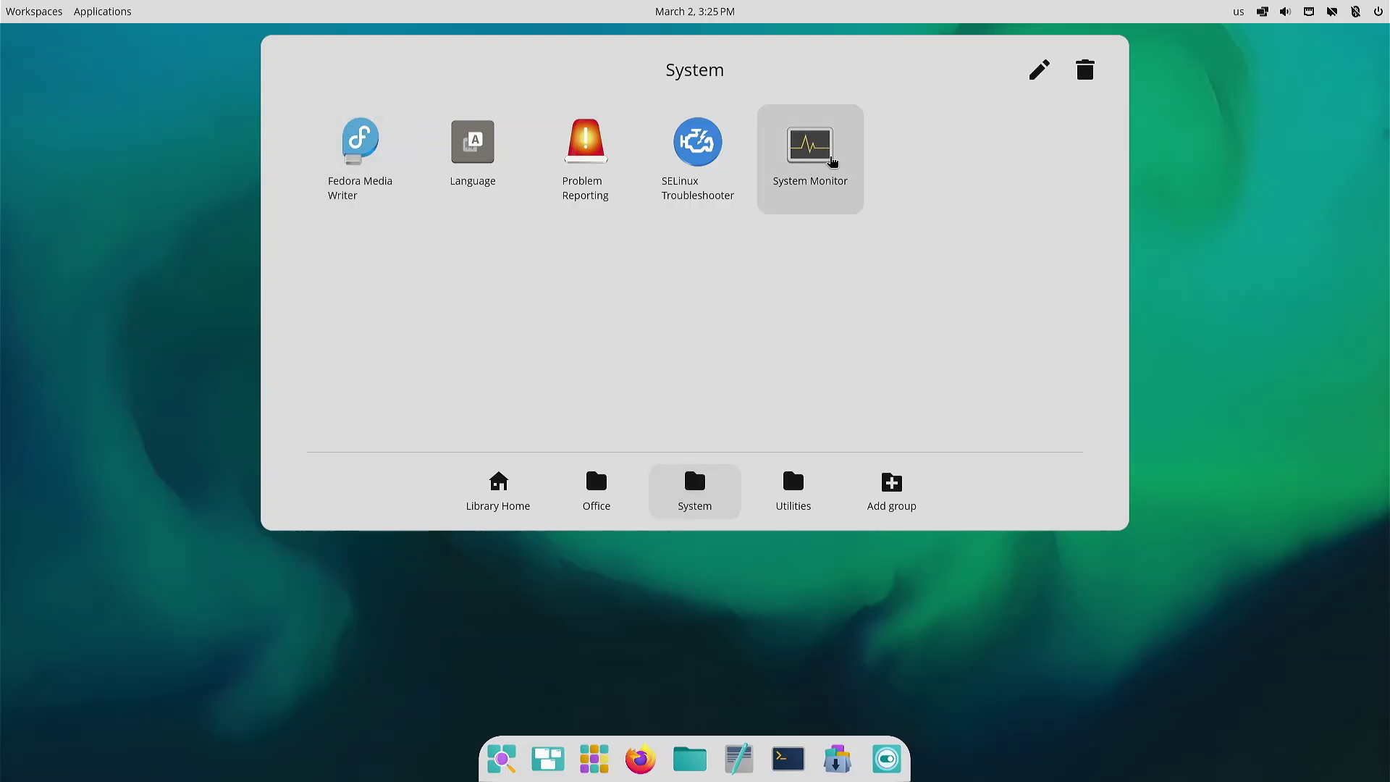
{"action": "left_click", "coordinate": [799, 495]}
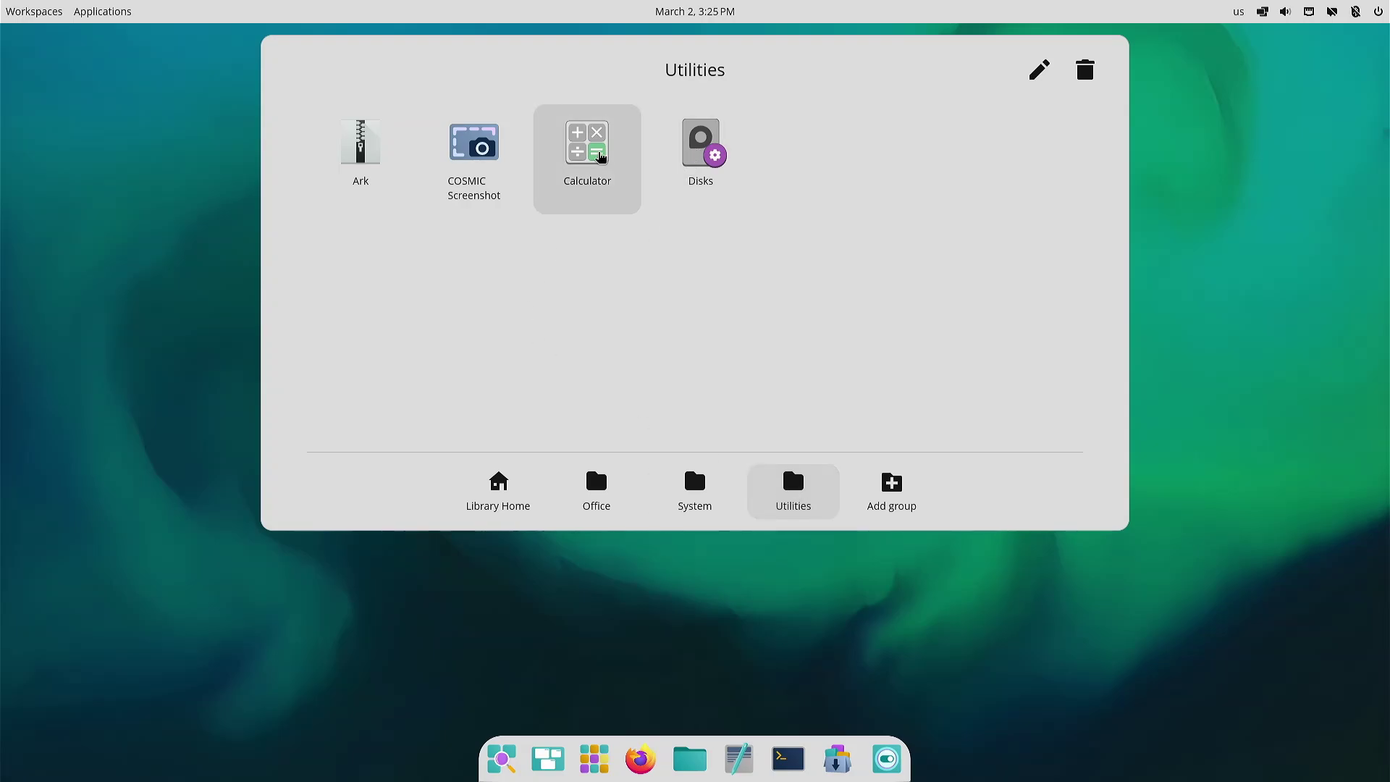
{"action": "left_click", "coordinate": [600, 166]}
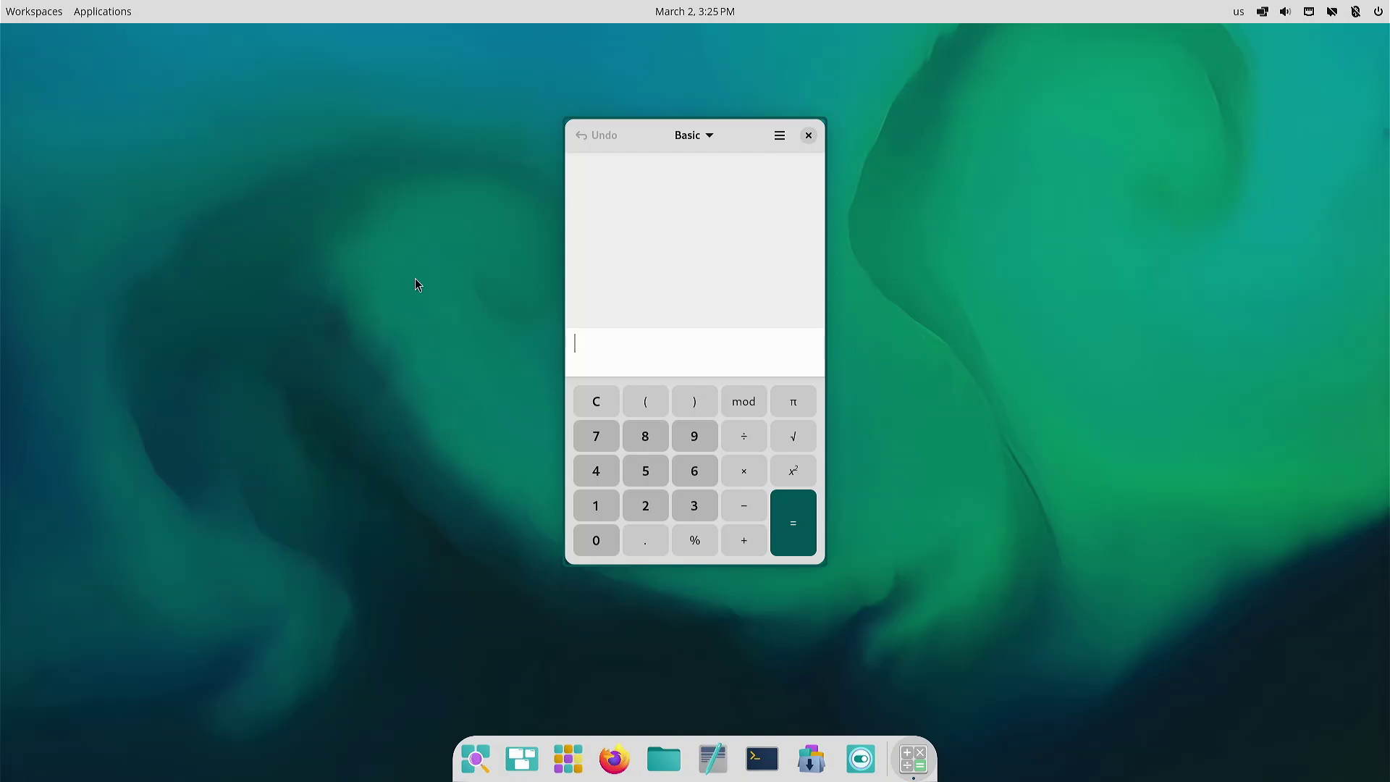
Step: Close Calculator, and show and dismiss the workspaces overview from the dock
{"action": "left_click", "coordinate": [808, 135]}
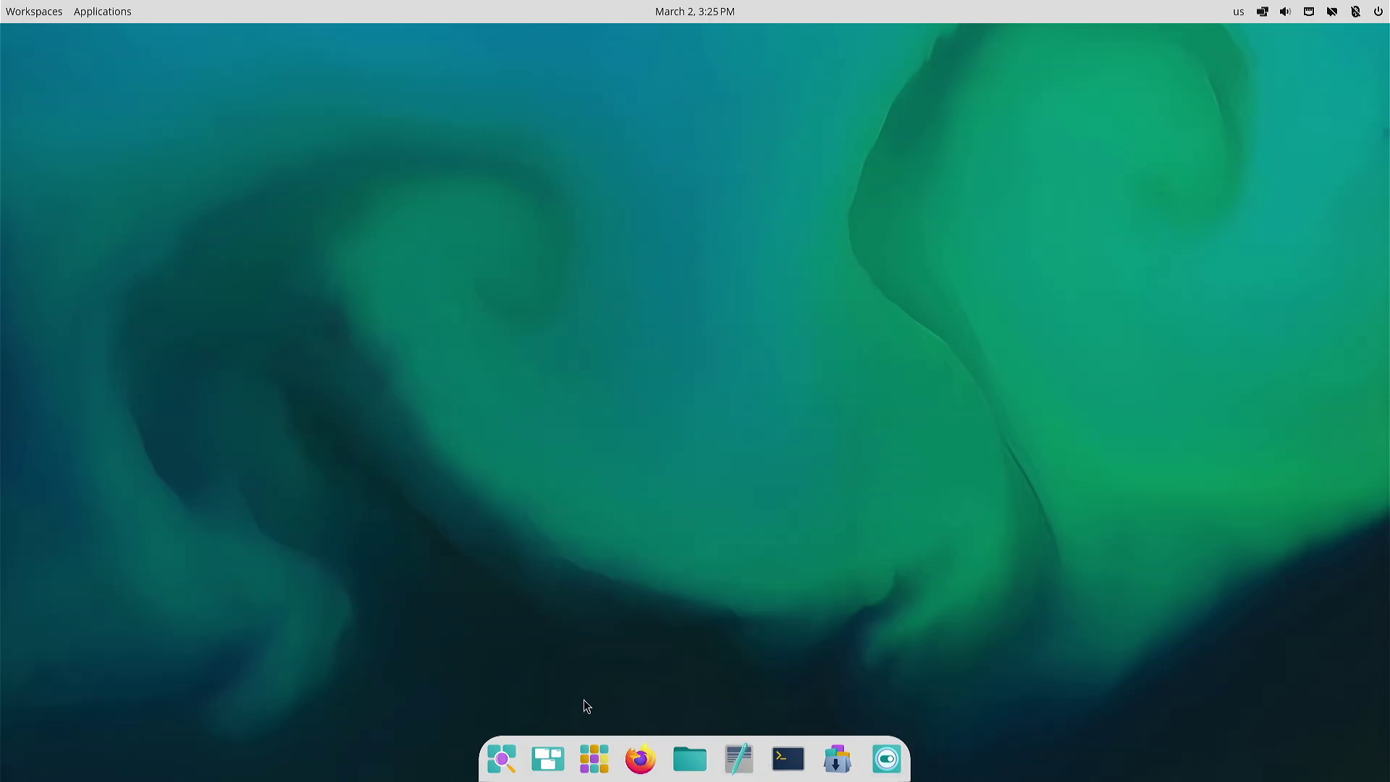
{"action": "left_click", "coordinate": [552, 761]}
{"action": "left_click", "coordinate": [552, 761]}
Step: Search the launcher for "firefox", look through the results and dismiss the launcher without starting anything
{"action": "key", "text": "super"}
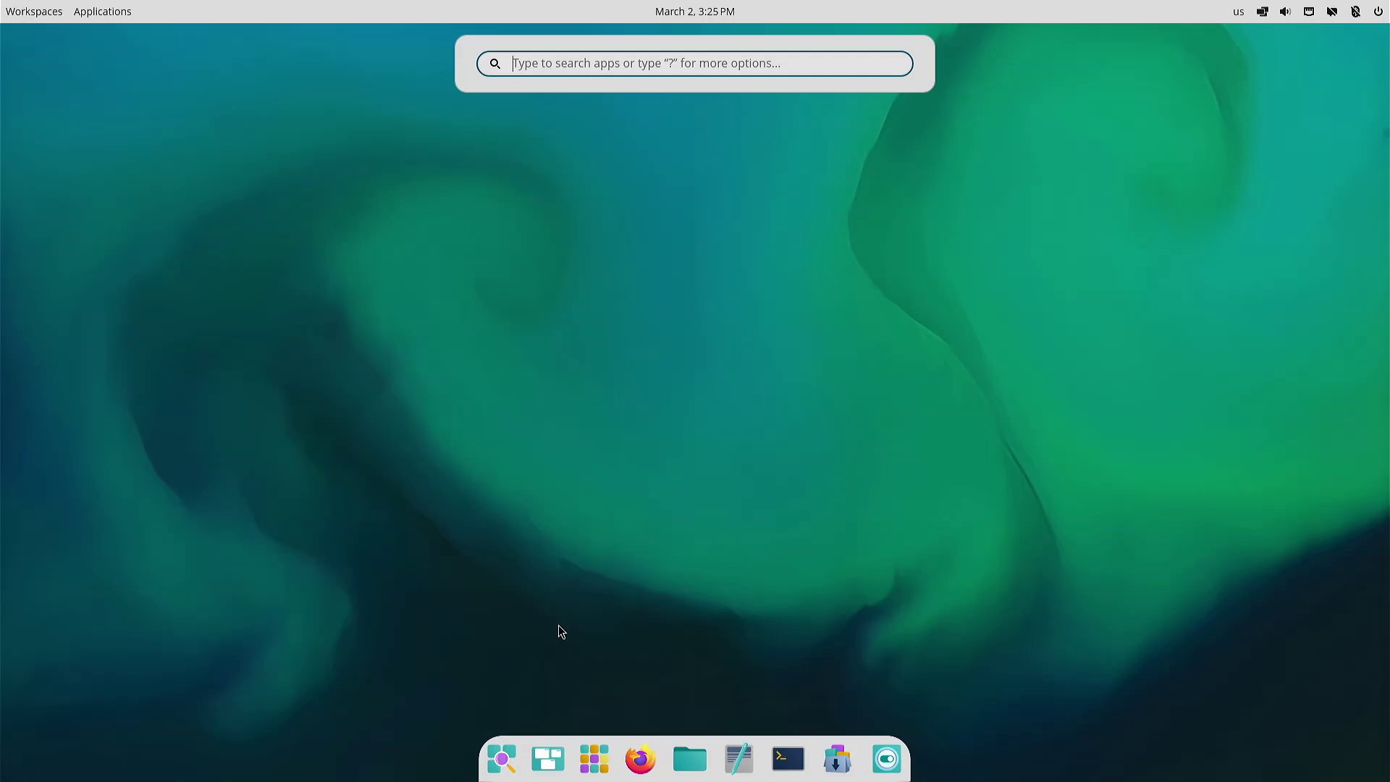
{"action": "type", "text": "firefox"}
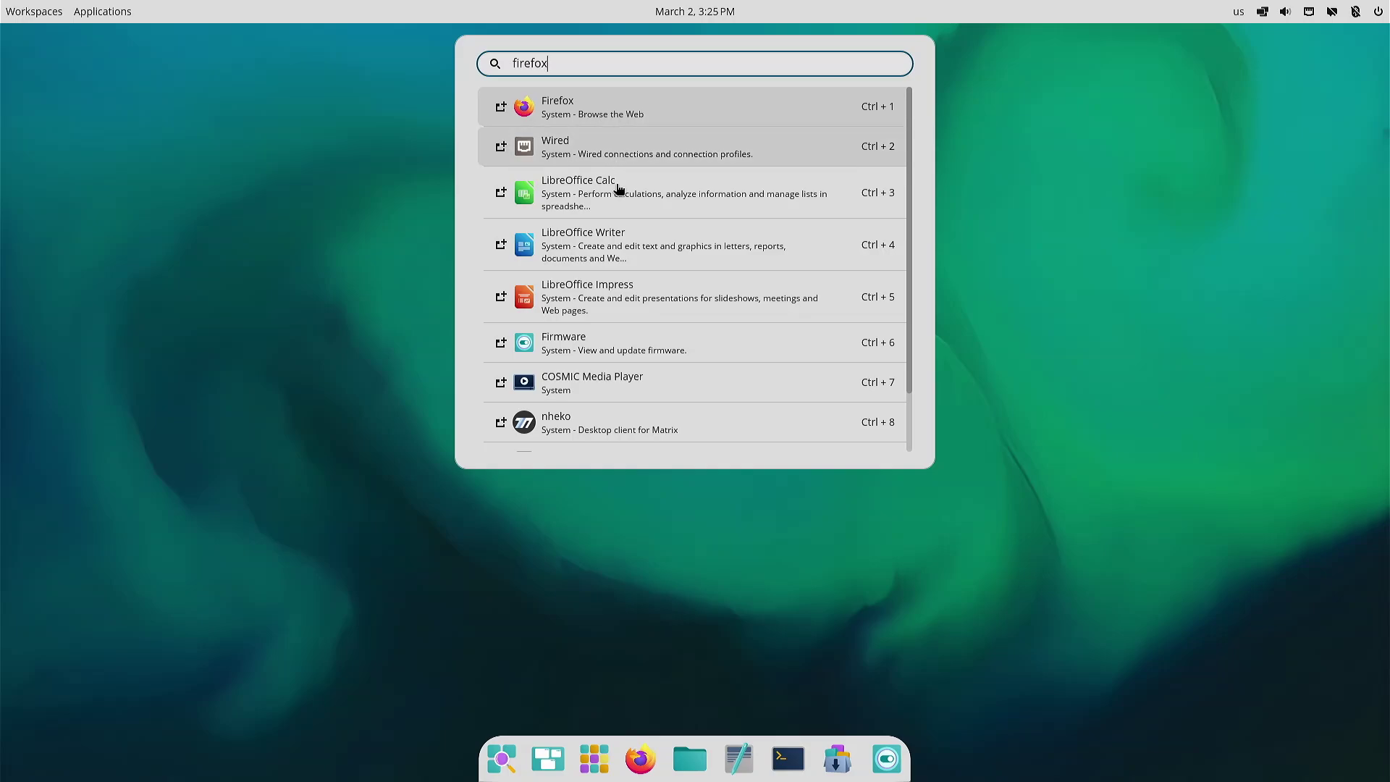
{"action": "scroll", "coordinate": [650, 406], "scroll_direction": "down", "scroll_amount": 2}
{"action": "scroll", "coordinate": [648, 419], "scroll_direction": "up", "scroll_amount": 2}
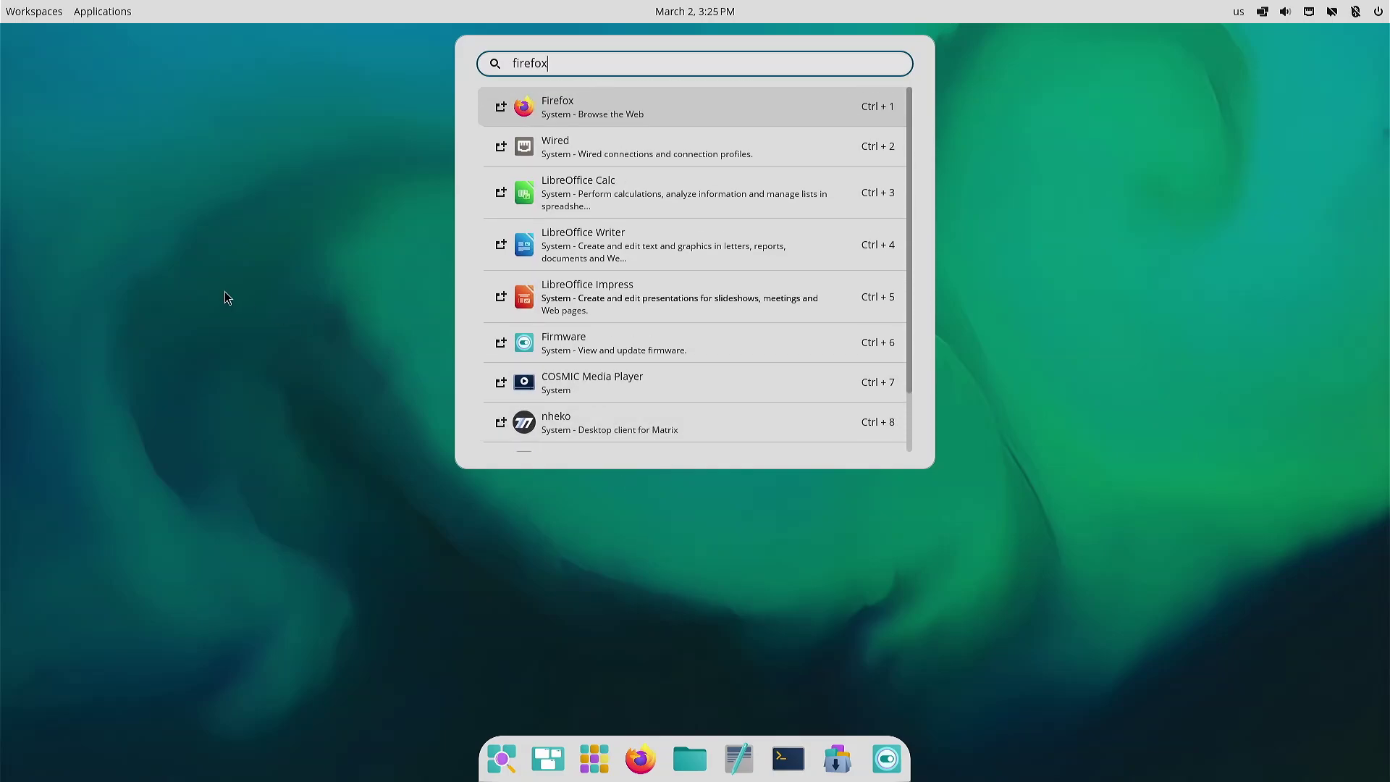
{"action": "left_click", "coordinate": [438, 670]}
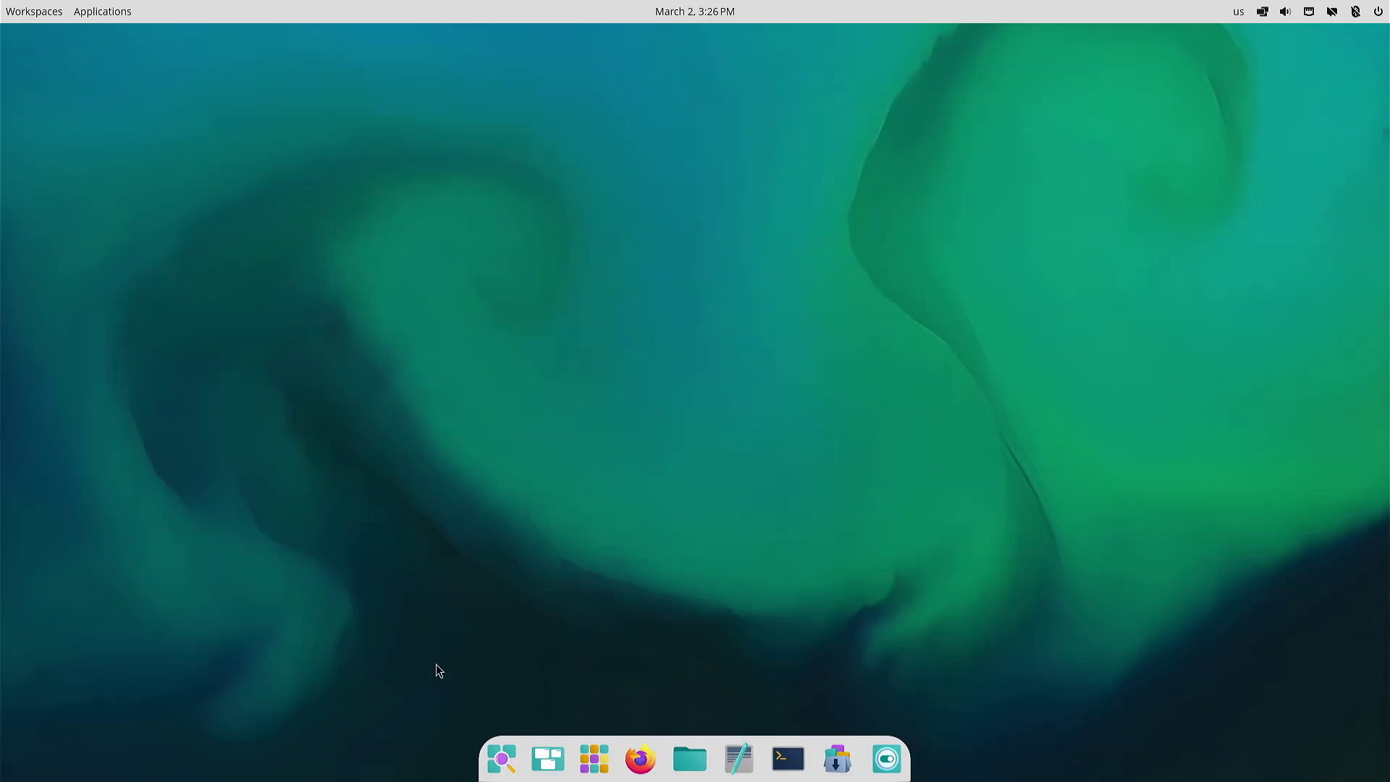
Step: Try showing and hiding the launcher repeatedly from its dock entry, leaving it closed
{"action": "left_click", "coordinate": [503, 759]}
{"action": "left_click", "coordinate": [504, 759]}
{"action": "left_click", "coordinate": [505, 758]}
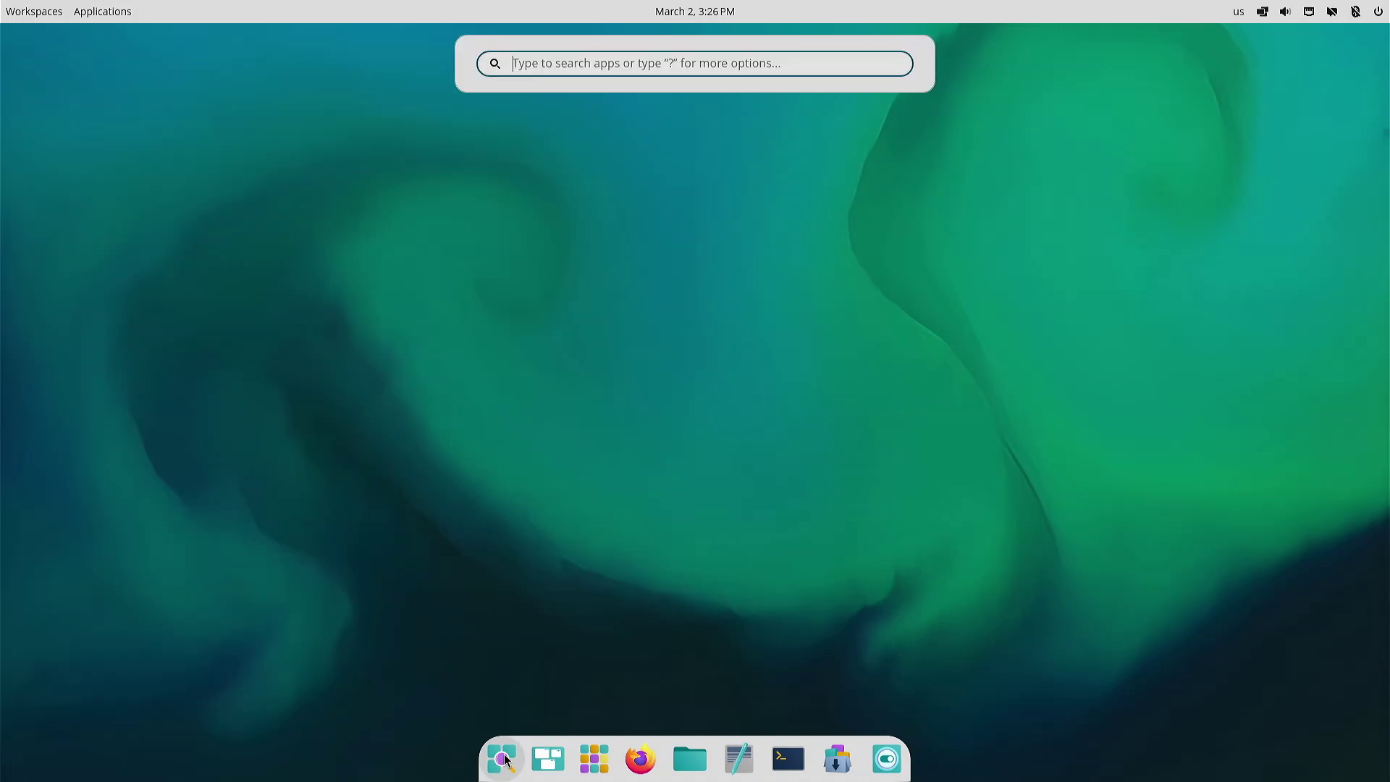
{"action": "left_click", "coordinate": [499, 760]}
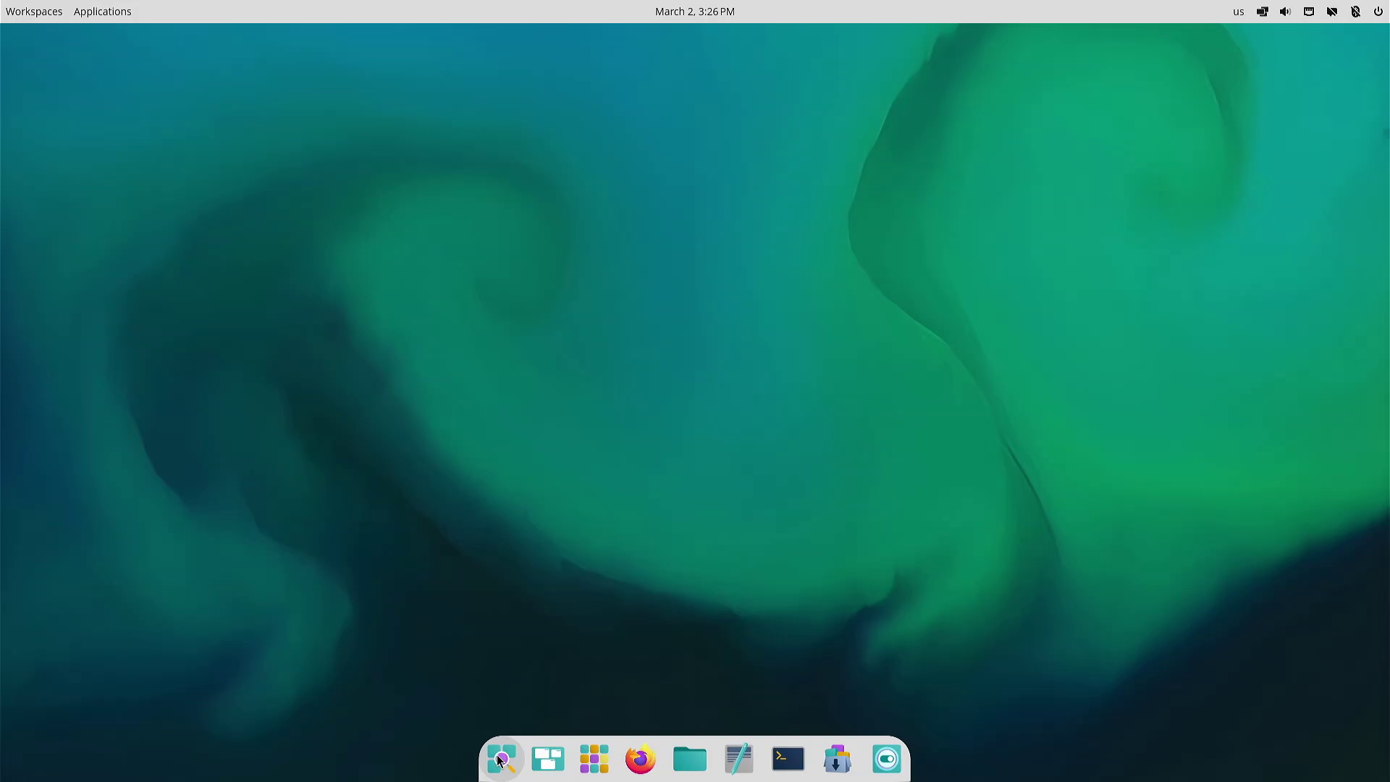
{"action": "left_click", "coordinate": [499, 760]}
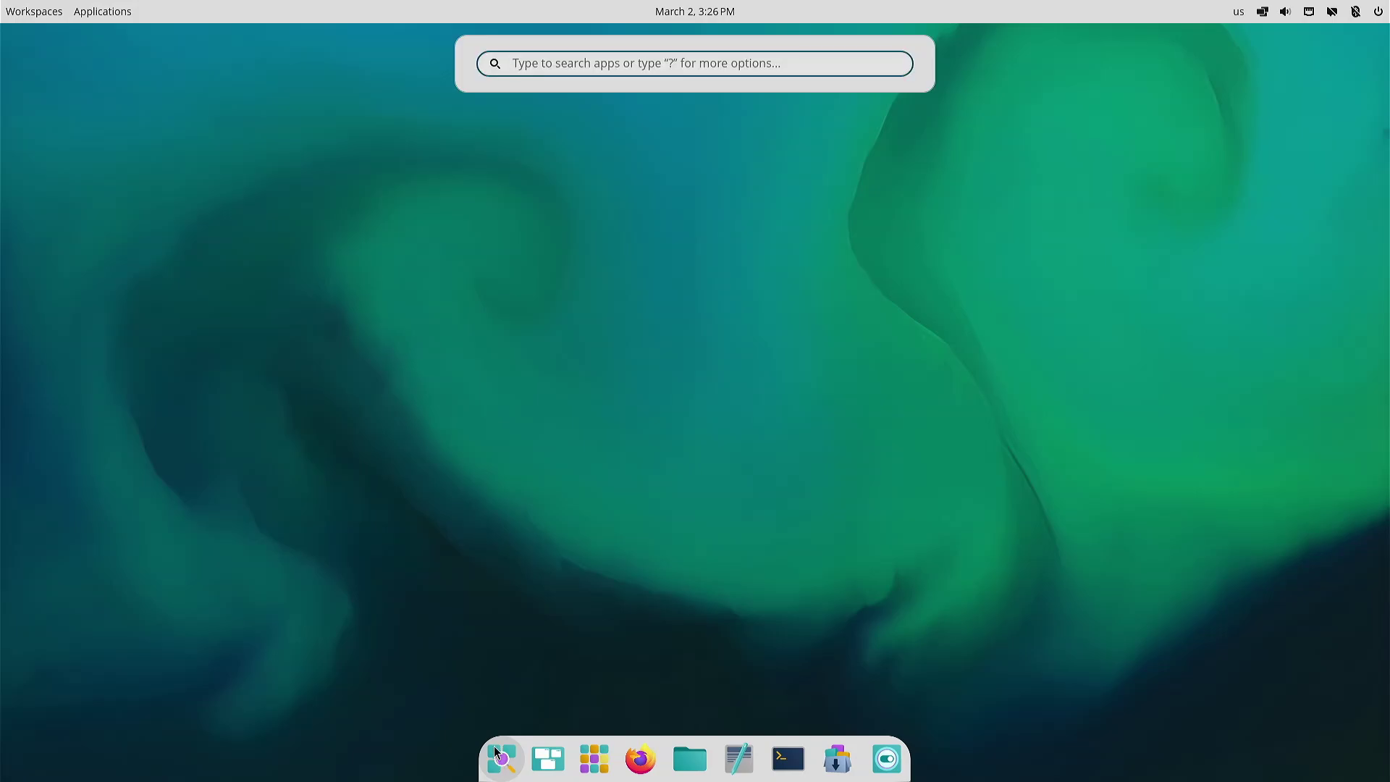
{"action": "left_click", "coordinate": [497, 756]}
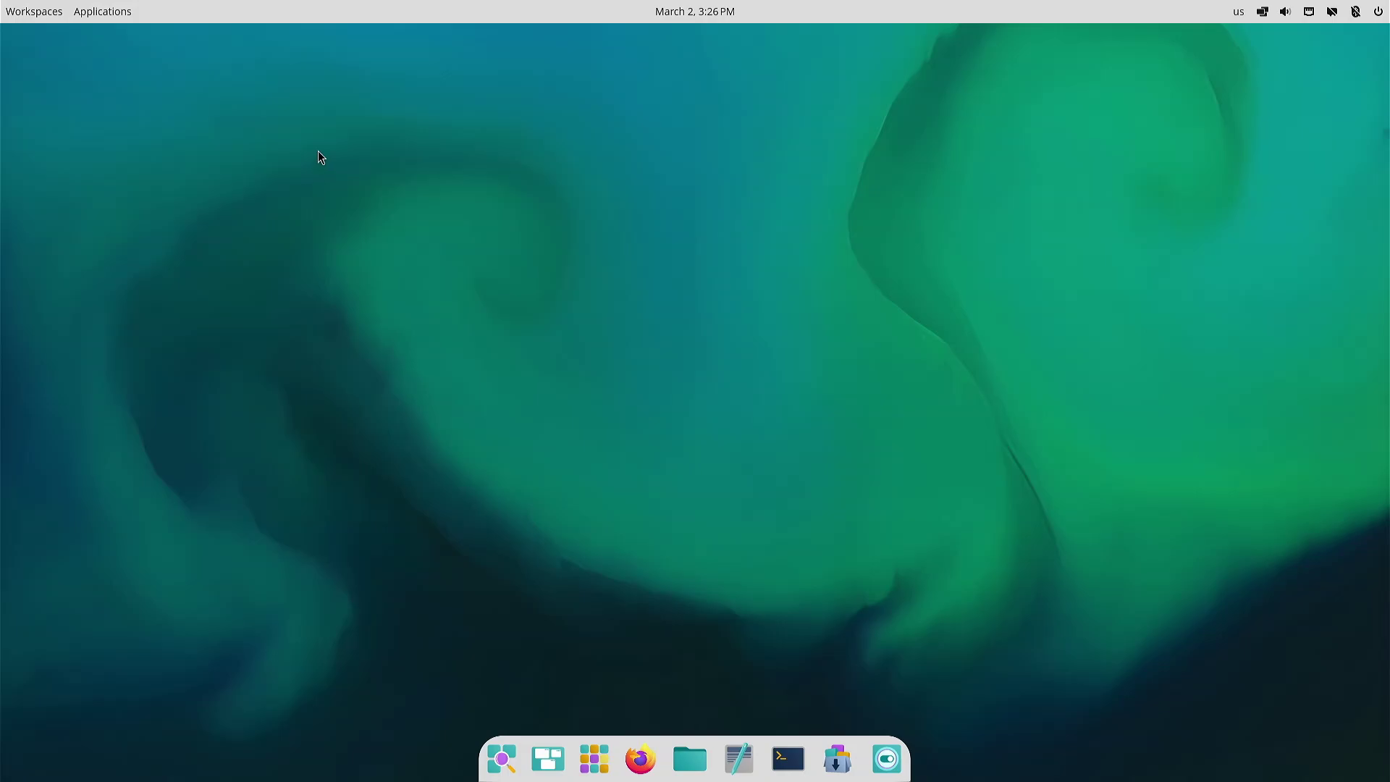